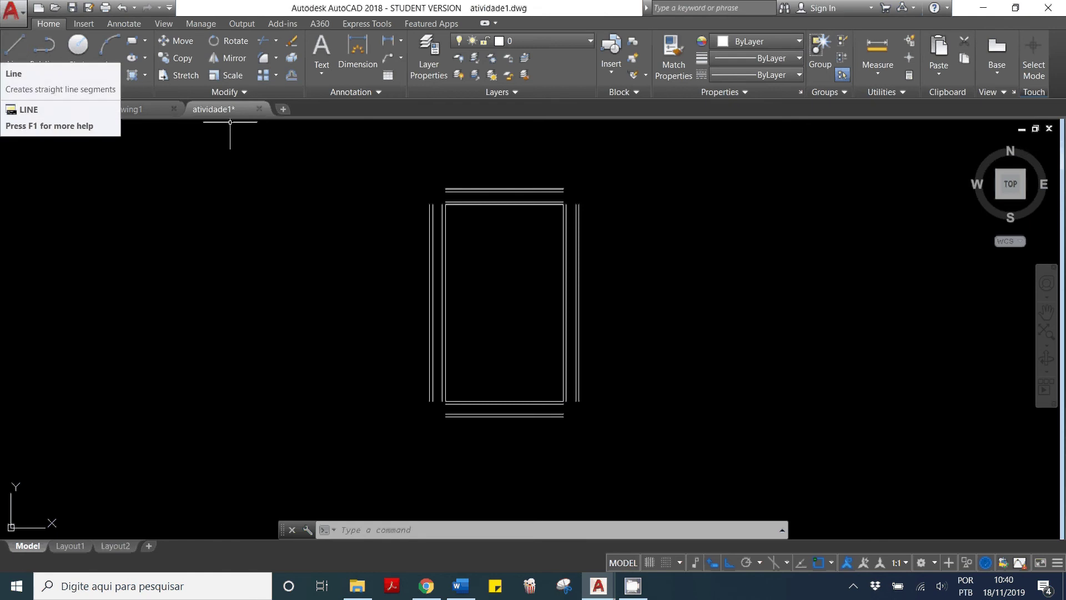
Draw a 20-unit vertical line upward from the left end of the topmost horizontal line.
{"action": "type", "text": "L"}
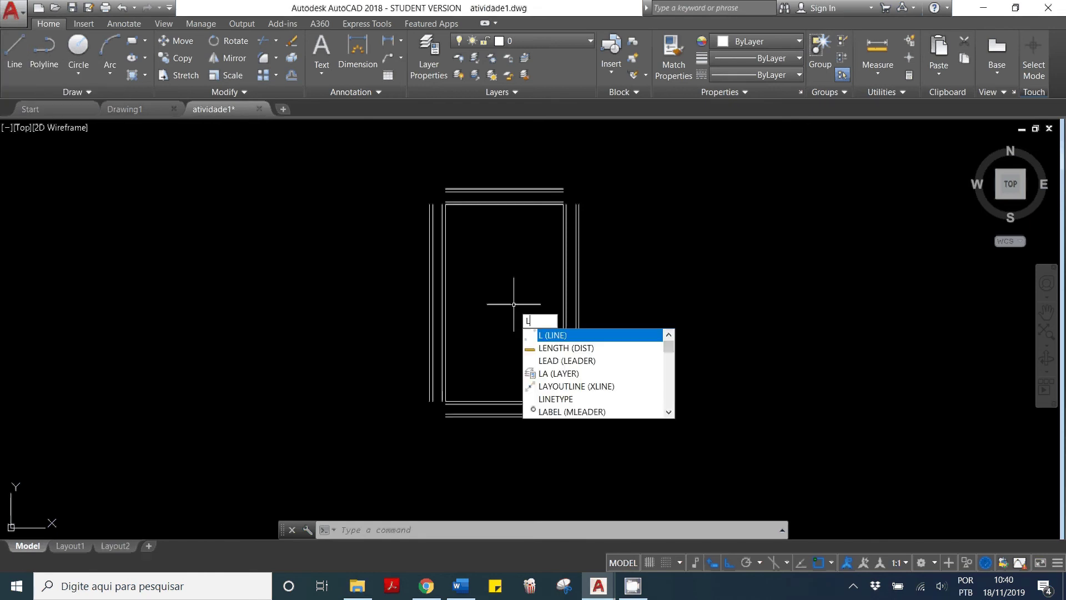
{"action": "key", "text": "Return"}
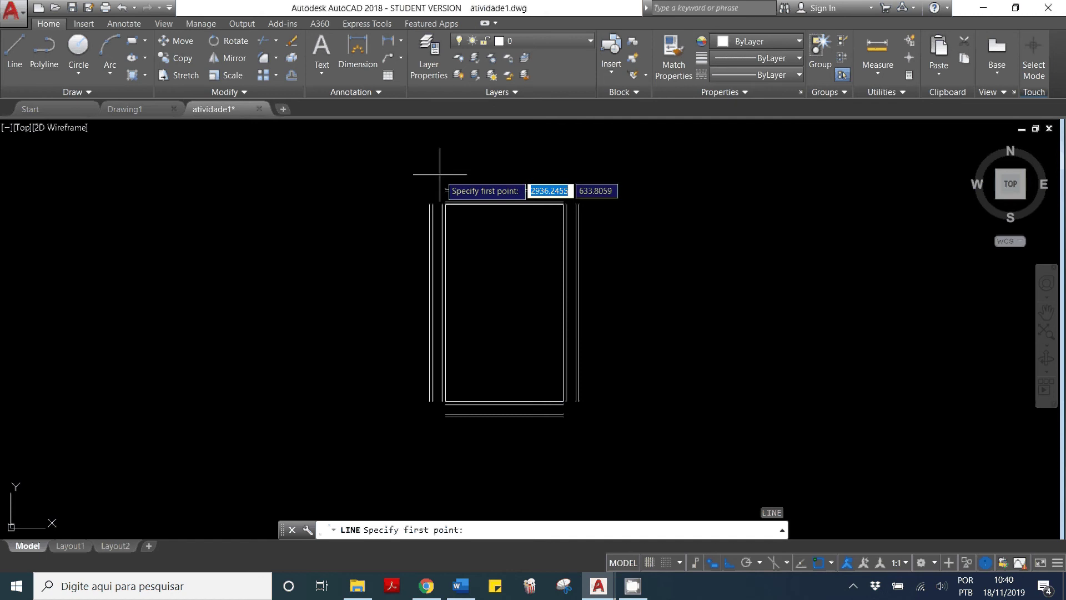
{"action": "scroll", "coordinate": [446, 188], "scroll_direction": "up", "scroll_amount": 4}
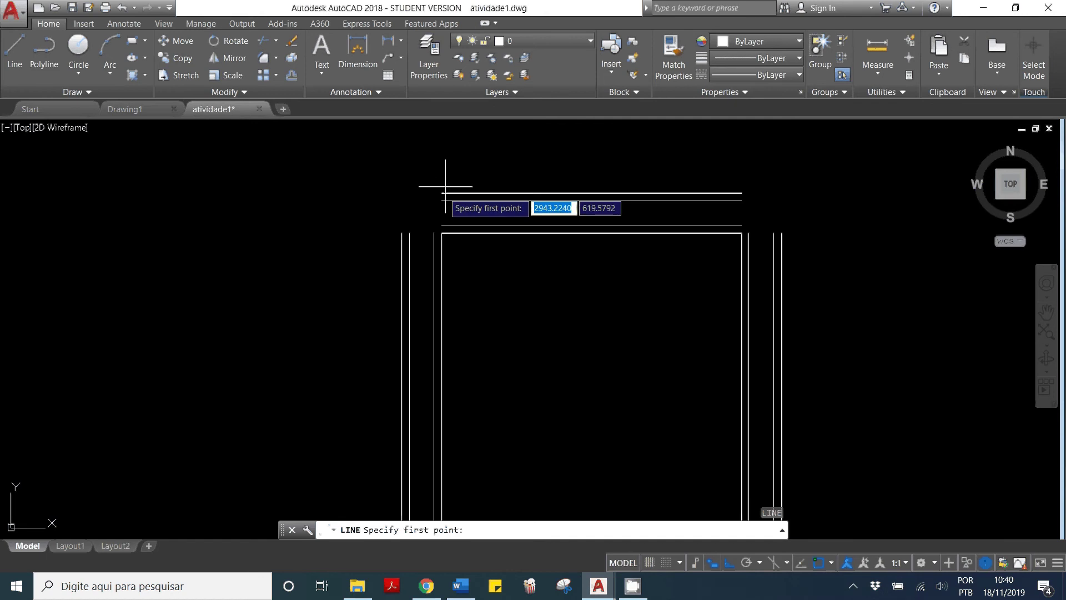
{"action": "left_click", "coordinate": [442, 192]}
{"action": "type", "text": "20"}
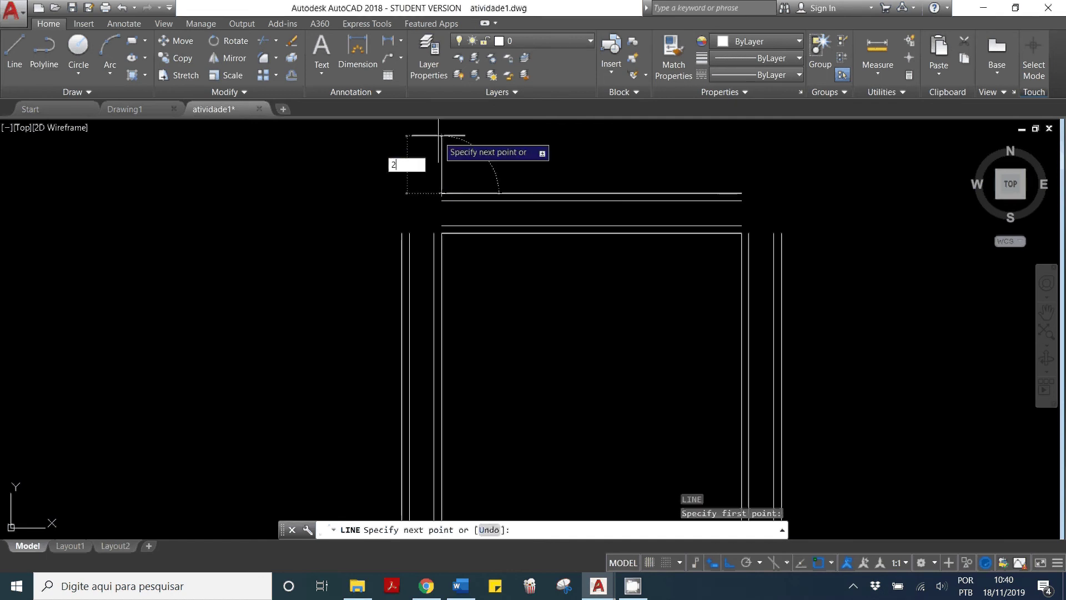
{"action": "key", "text": "Return"}
{"action": "key", "text": "Return"}
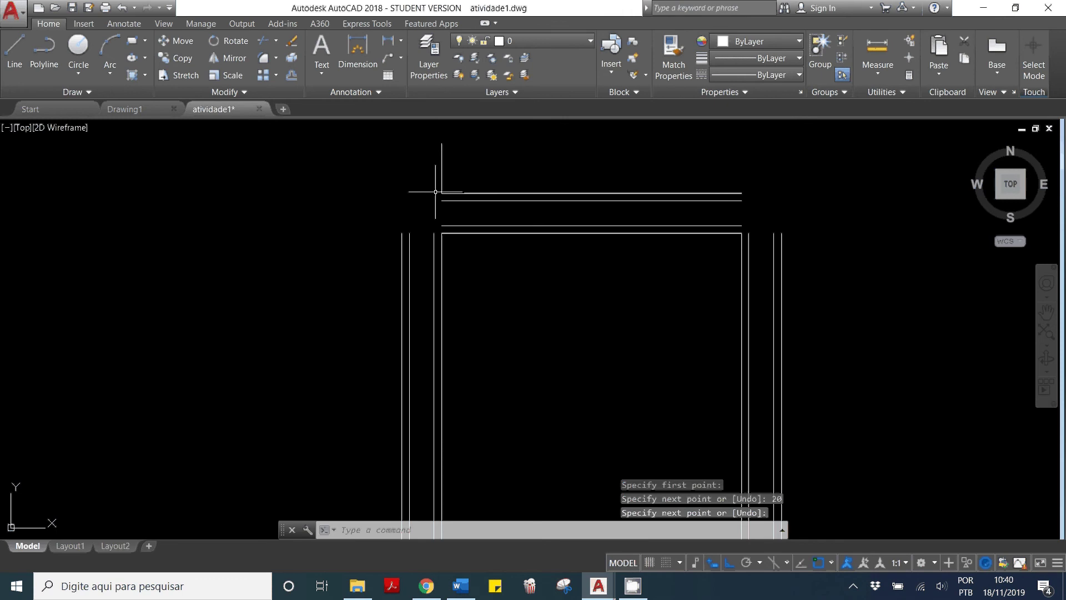
Draw a 20-unit vertical line upward from the right end of the topmost horizontal line.
{"action": "key", "text": "Return"}
{"action": "left_click", "coordinate": [742, 193]}
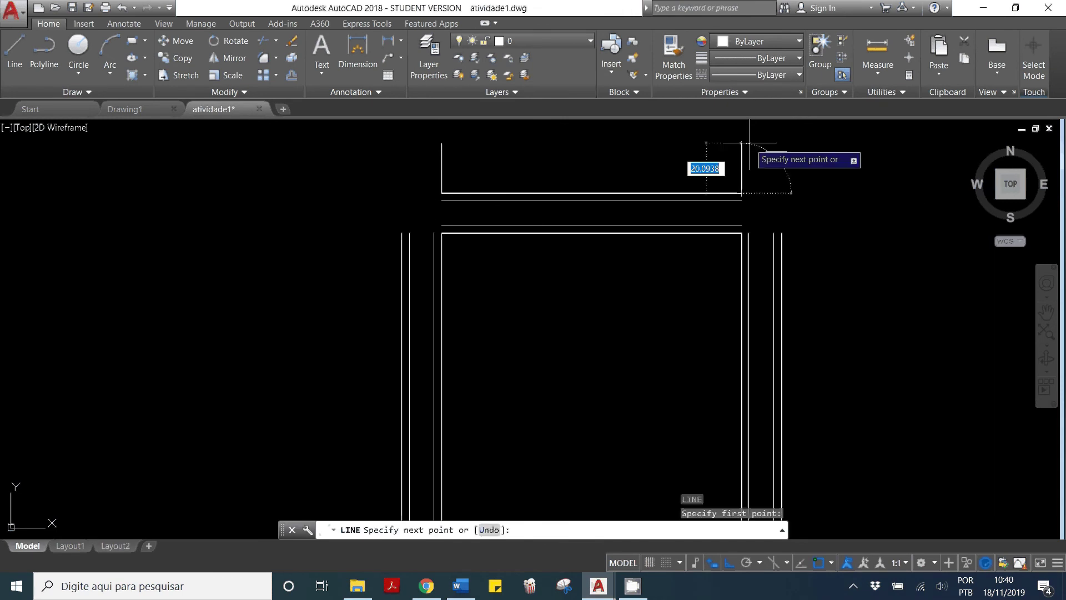
{"action": "type", "text": "20"}
{"action": "key", "text": "Return"}
{"action": "key", "text": "Return"}
Draw a 20-unit horizontal line outward from the upper end of the rightmost vertical line.
{"action": "key", "text": "Return"}
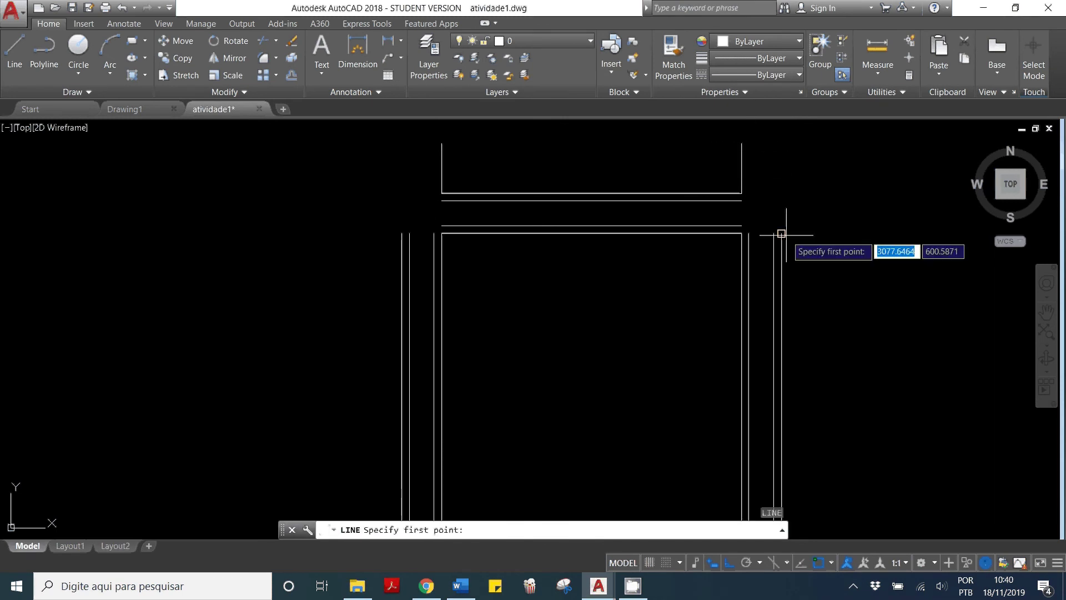
{"action": "left_click", "coordinate": [782, 233]}
{"action": "type", "text": "20"}
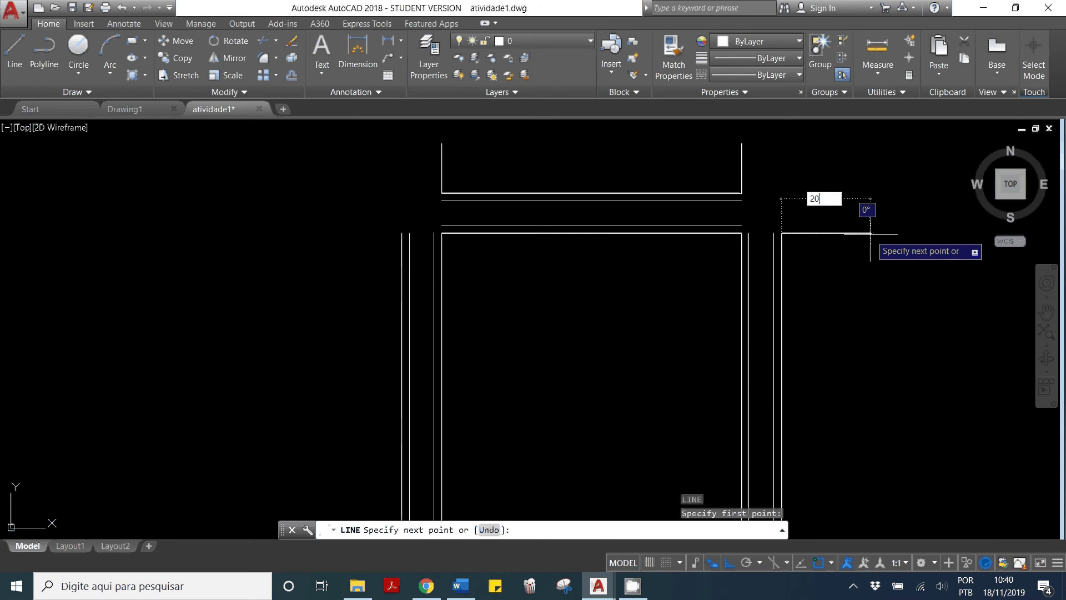
{"action": "key", "text": "Return"}
{"action": "key", "text": "Return"}
Draw a 20-unit horizontal line outward from the lower end of the rightmost vertical line.
{"action": "scroll", "coordinate": [520, 217], "scroll_direction": "down", "scroll_amount": 4}
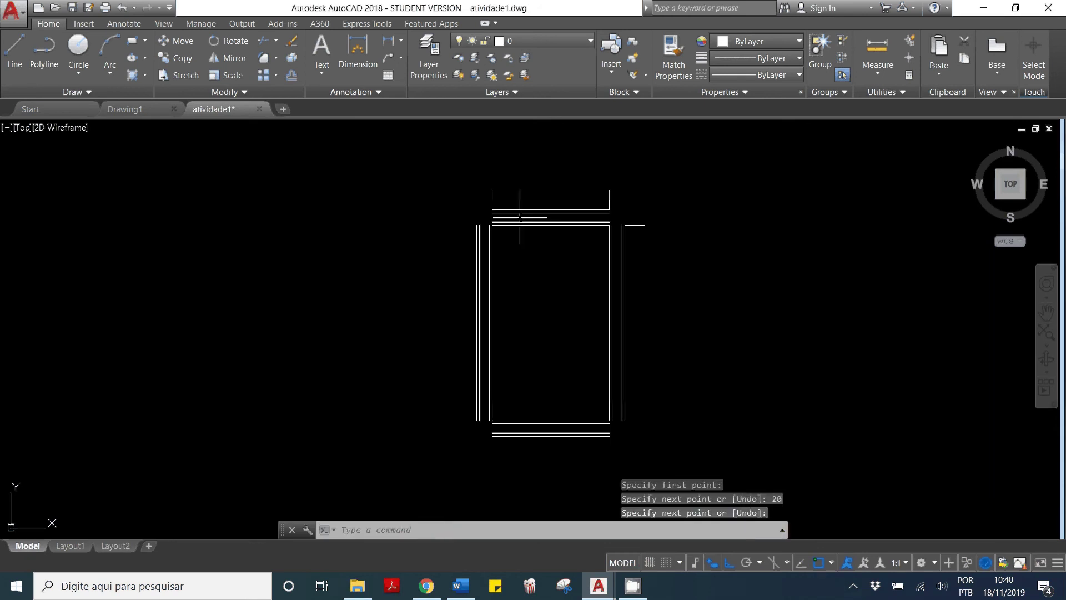
{"action": "key", "text": "Return"}
{"action": "left_click", "coordinate": [624, 420]}
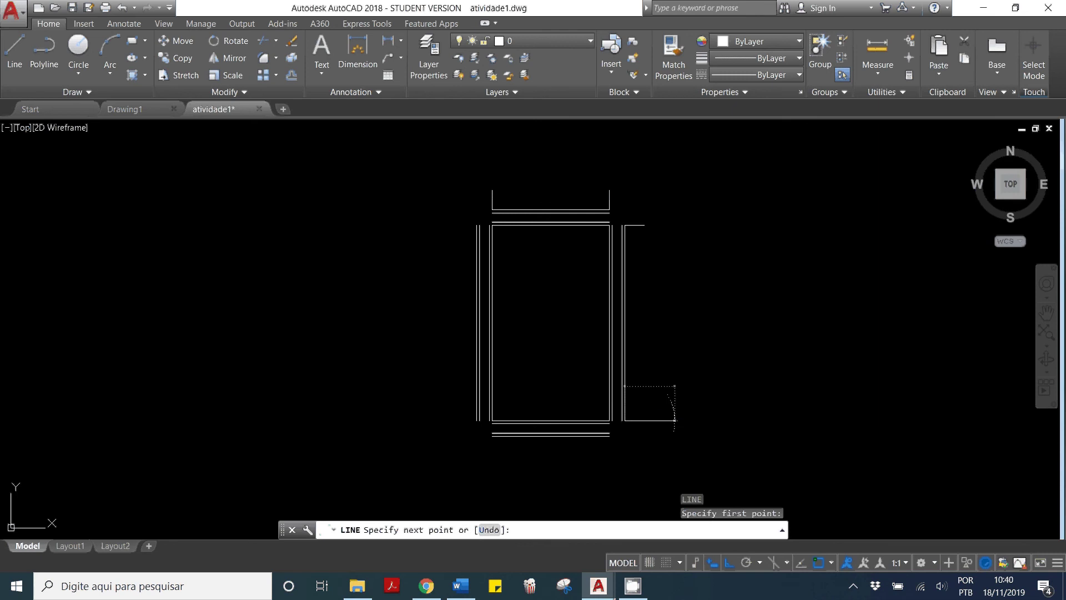
{"action": "type", "text": "20"}
{"action": "key", "text": "Return"}
{"action": "key", "text": "Return"}
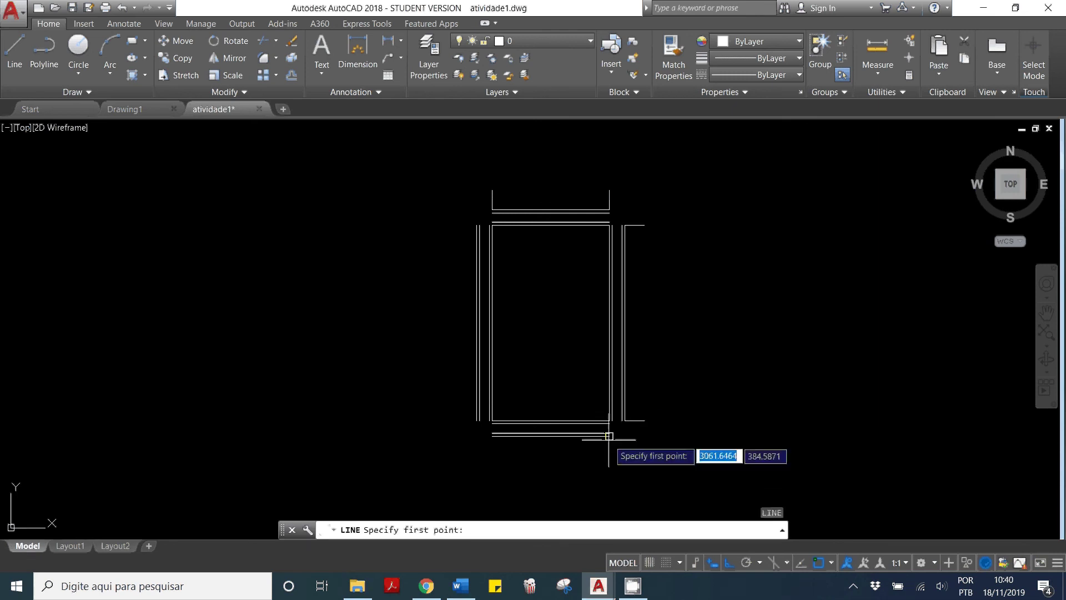
Draw 20-unit vertical lines downward from both ends of the bottommost horizontal line.
{"action": "left_click", "coordinate": [609, 436]}
{"action": "type", "text": "20"}
{"action": "key", "text": "Return"}
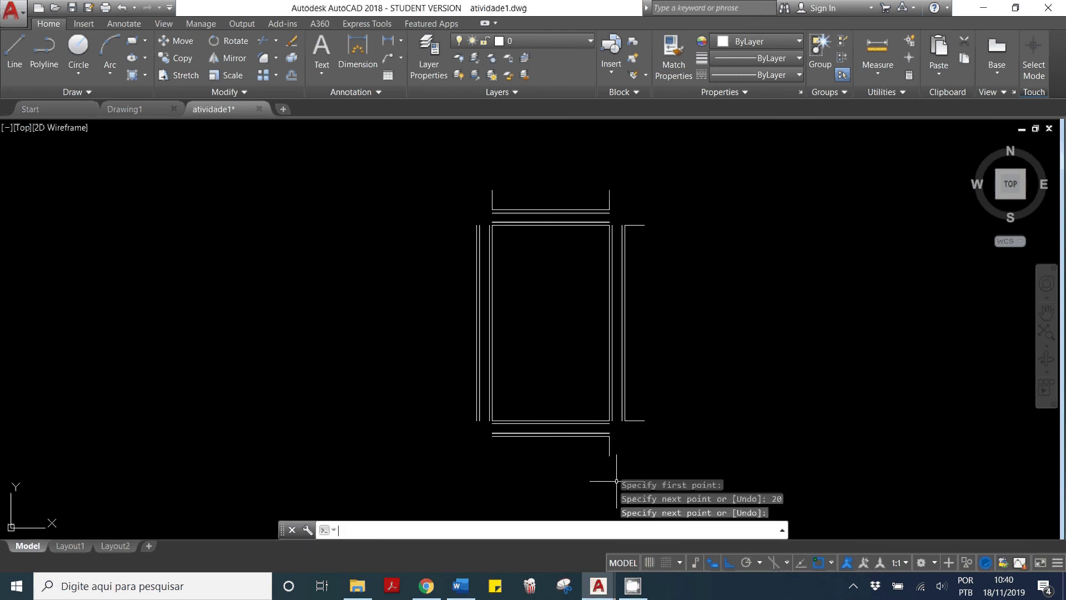
{"action": "key", "text": "Return"}
{"action": "key", "text": "Return"}
{"action": "left_click", "coordinate": [492, 436]}
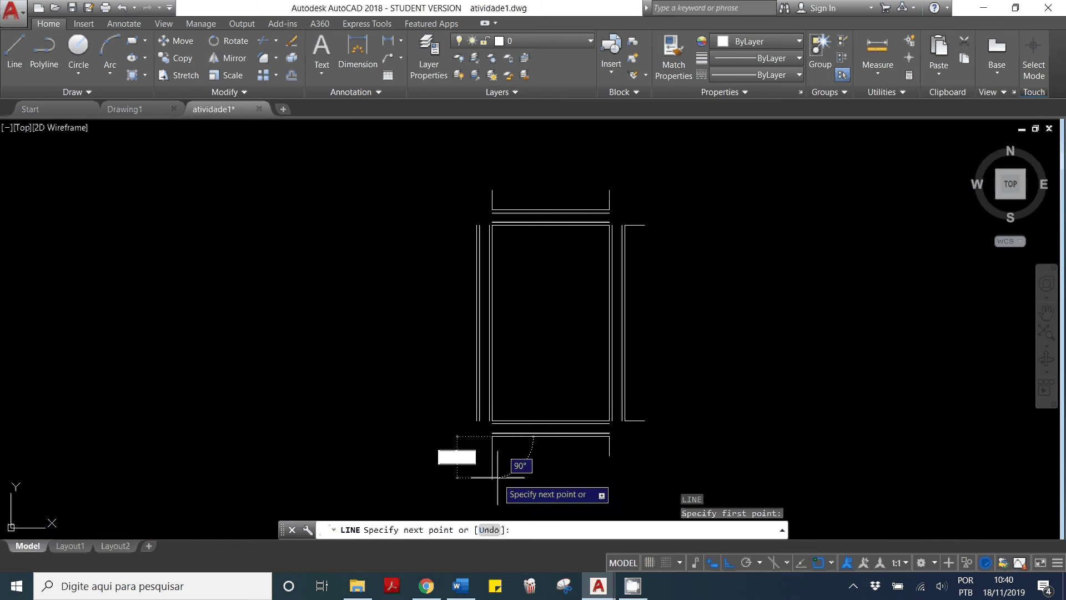
{"action": "key", "text": "Return"}
Draw a 20-unit horizontal line outward from the lower end of the leftmost vertical line.
{"action": "key", "text": "Return"}
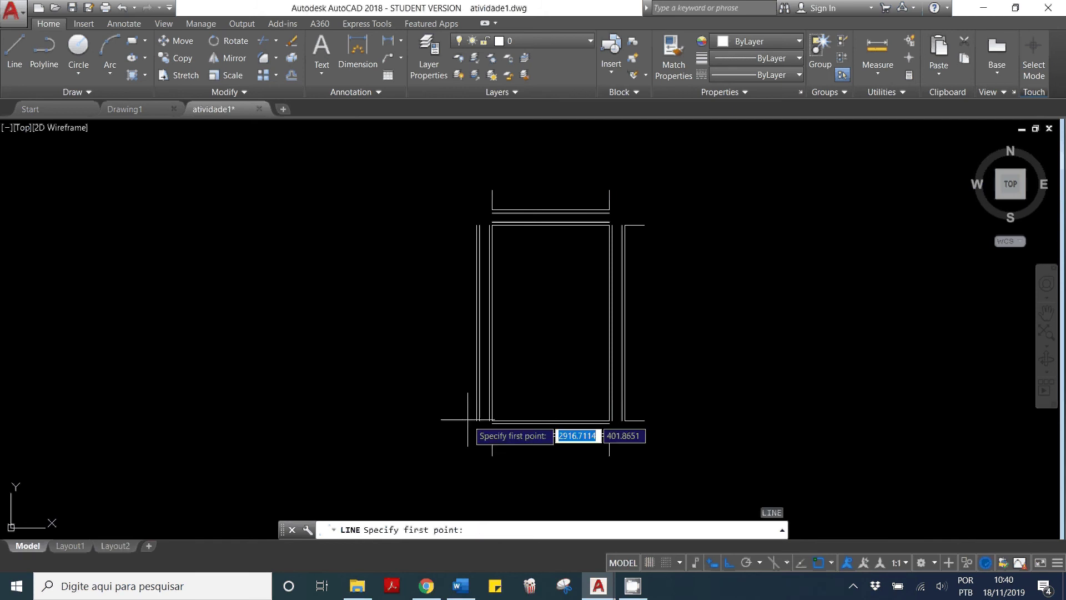
{"action": "left_click", "coordinate": [473, 420]}
{"action": "type", "text": "20"}
{"action": "key", "text": "Return"}
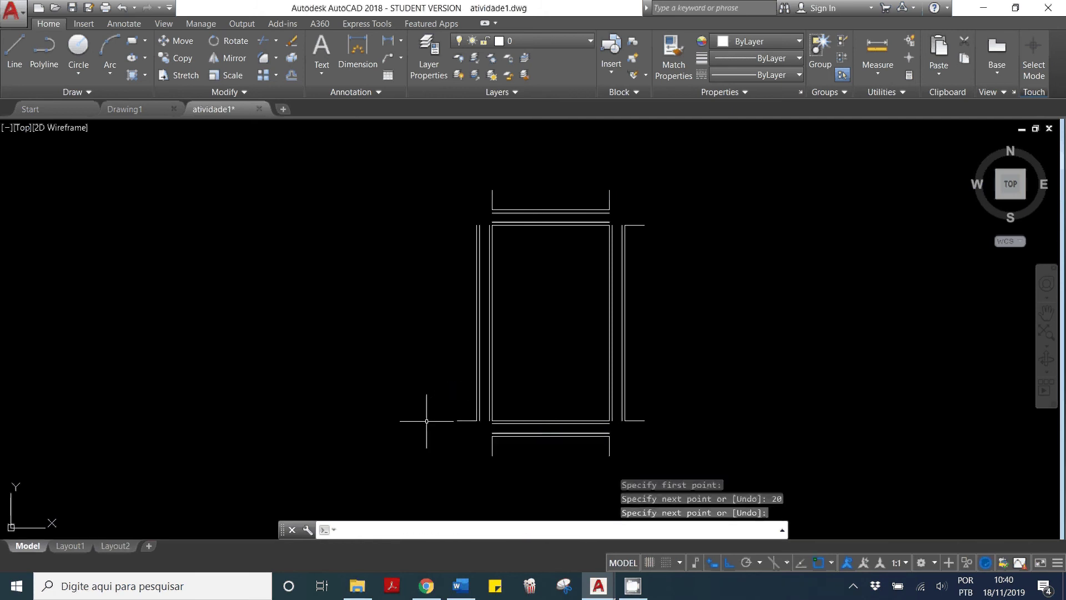
{"action": "key", "text": "Return"}
Draw a 20-unit horizontal line outward from the upper end of the leftmost vertical line.
{"action": "key", "text": "Return"}
{"action": "left_click", "coordinate": [475, 226]}
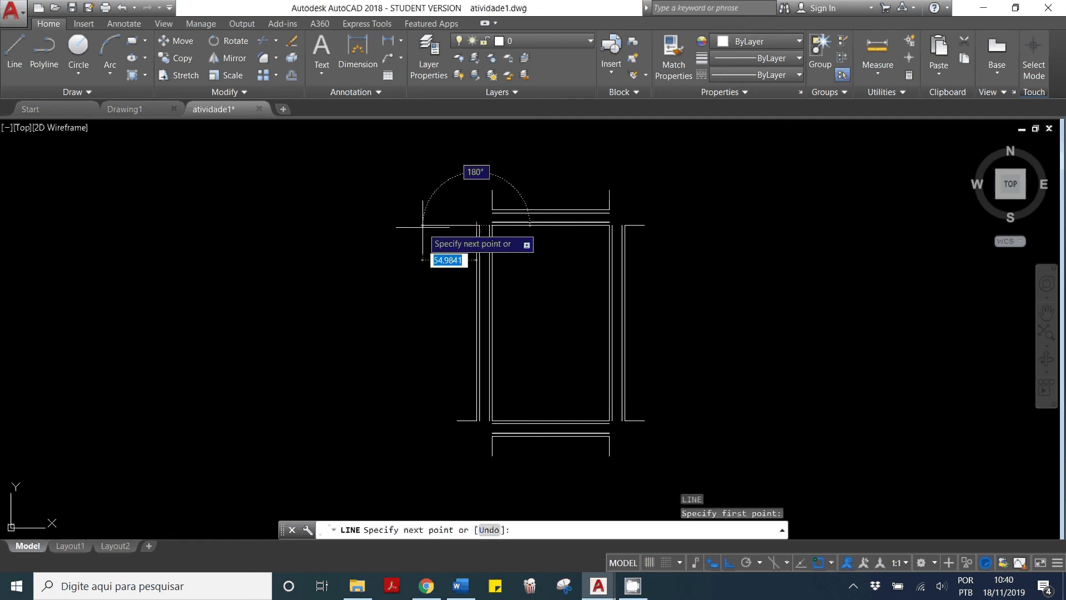
{"action": "type", "text": "20"}
{"action": "key", "text": "Return"}
{"action": "key", "text": "Return"}
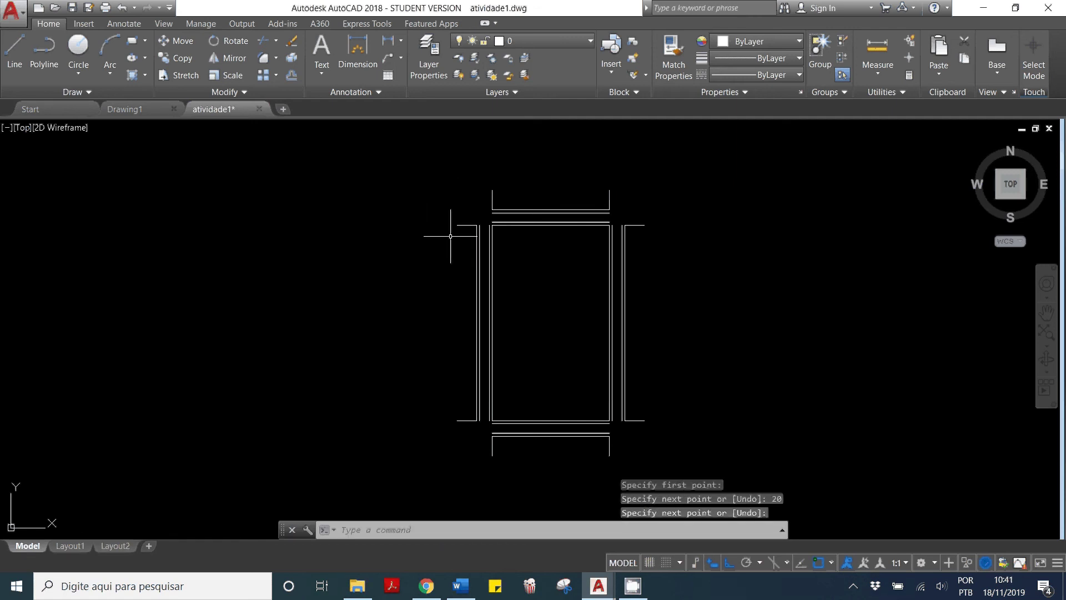
{"action": "key", "text": "Escape"}
Offset the short lines at both upper corners by 3 units, the vertical ones outward and the horizontal ones upward.
{"action": "scroll", "coordinate": [570, 189], "scroll_direction": "up", "scroll_amount": 4}
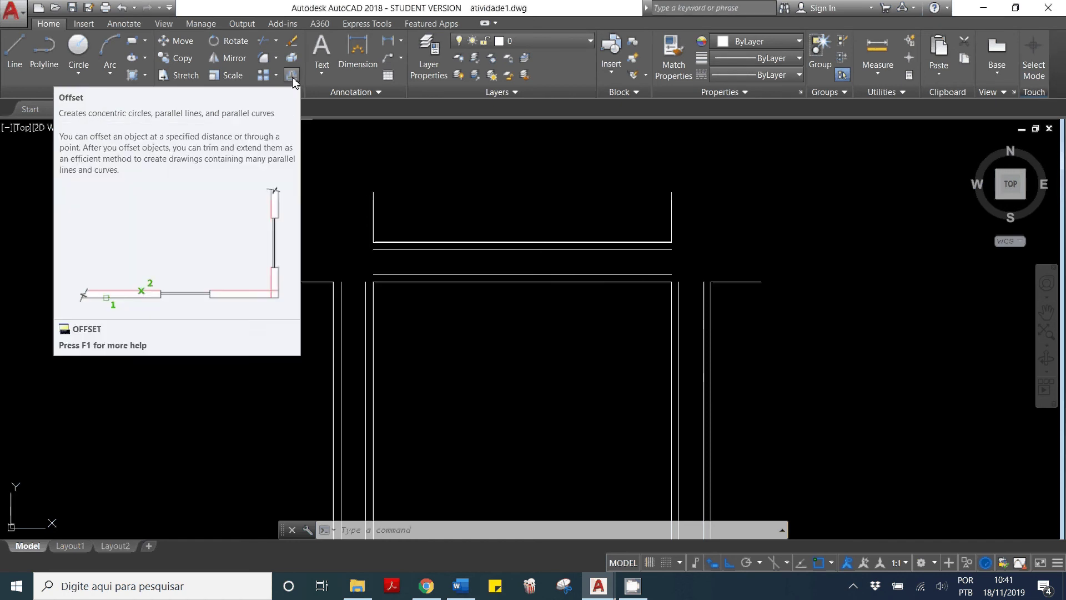
{"action": "type", "text": "o"}
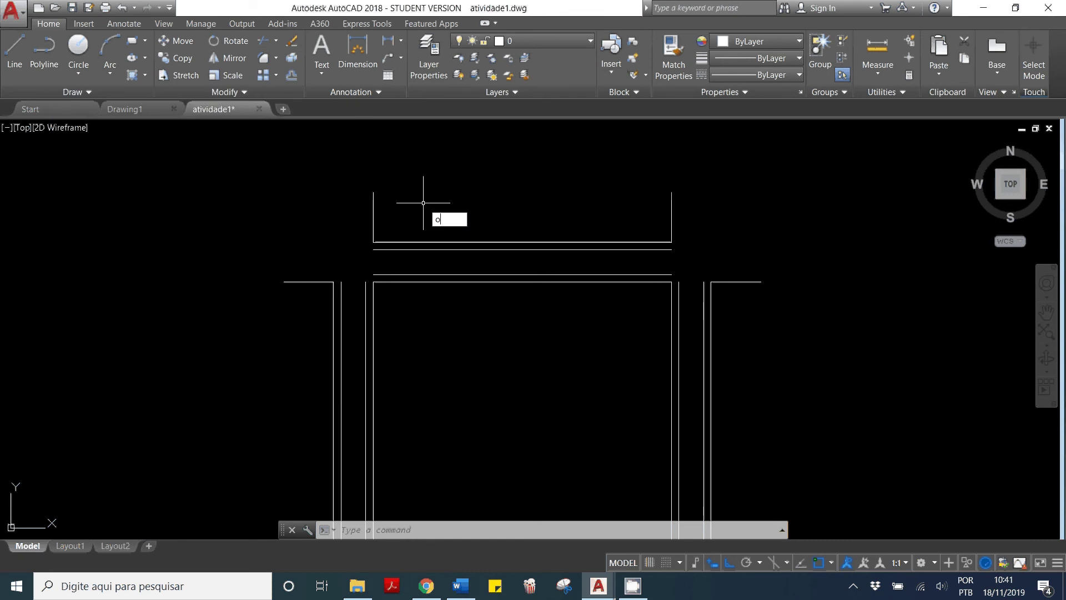
{"action": "key", "text": "Return"}
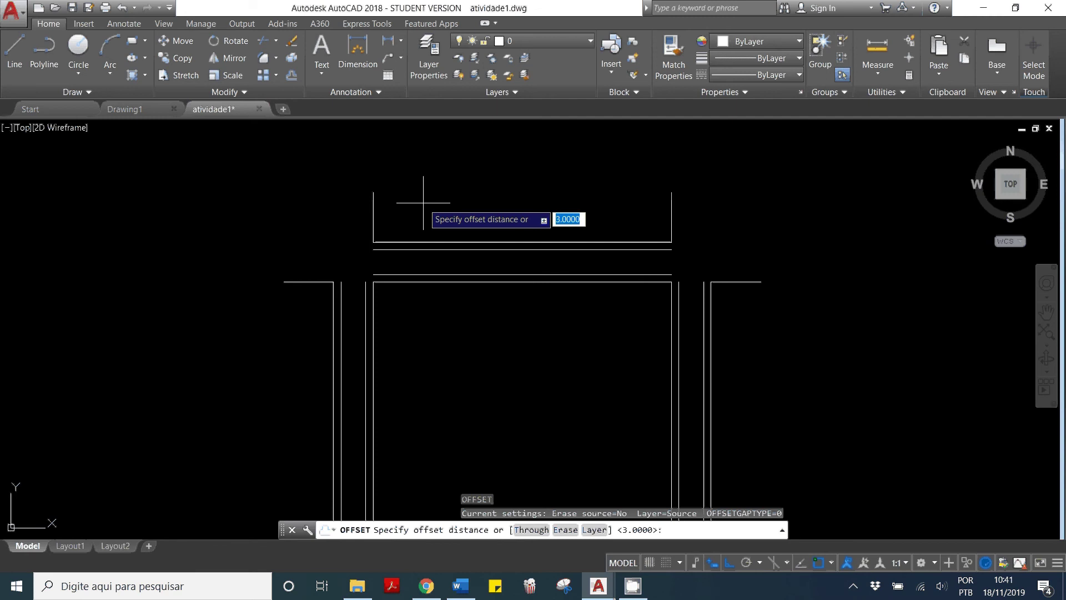
{"action": "type", "text": "3"}
{"action": "key", "text": "Return"}
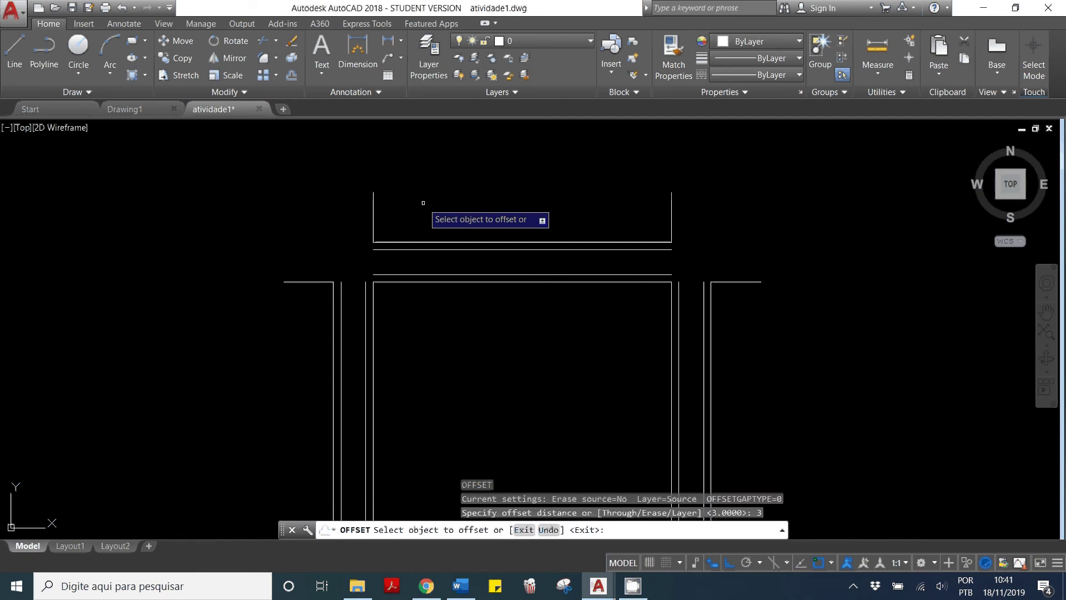
{"action": "left_click", "coordinate": [373, 220]}
{"action": "left_click", "coordinate": [331, 279]}
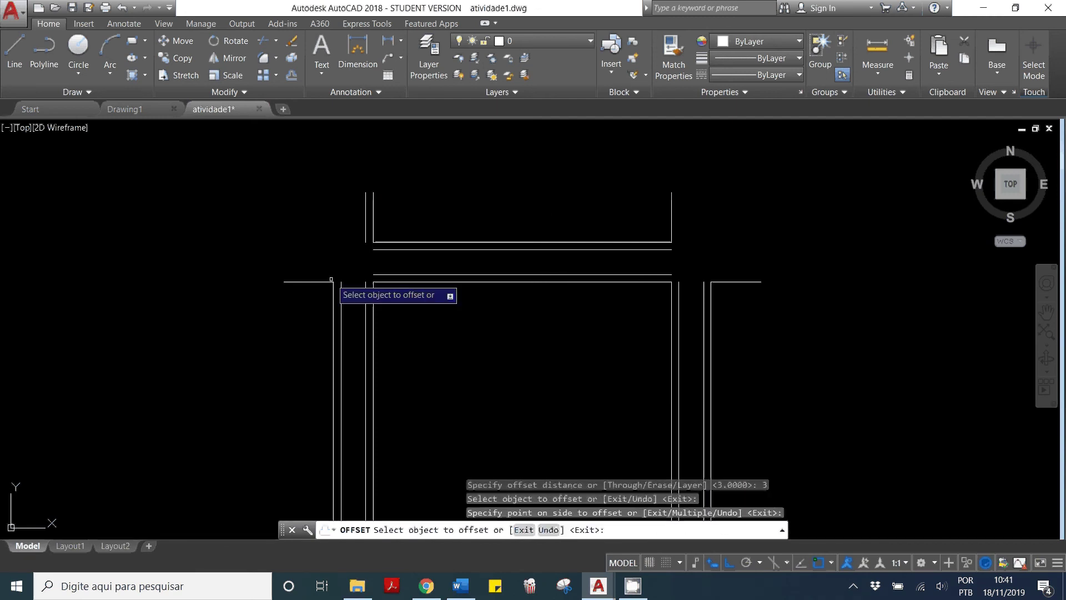
{"action": "left_click", "coordinate": [332, 282]}
{"action": "left_click", "coordinate": [332, 275]}
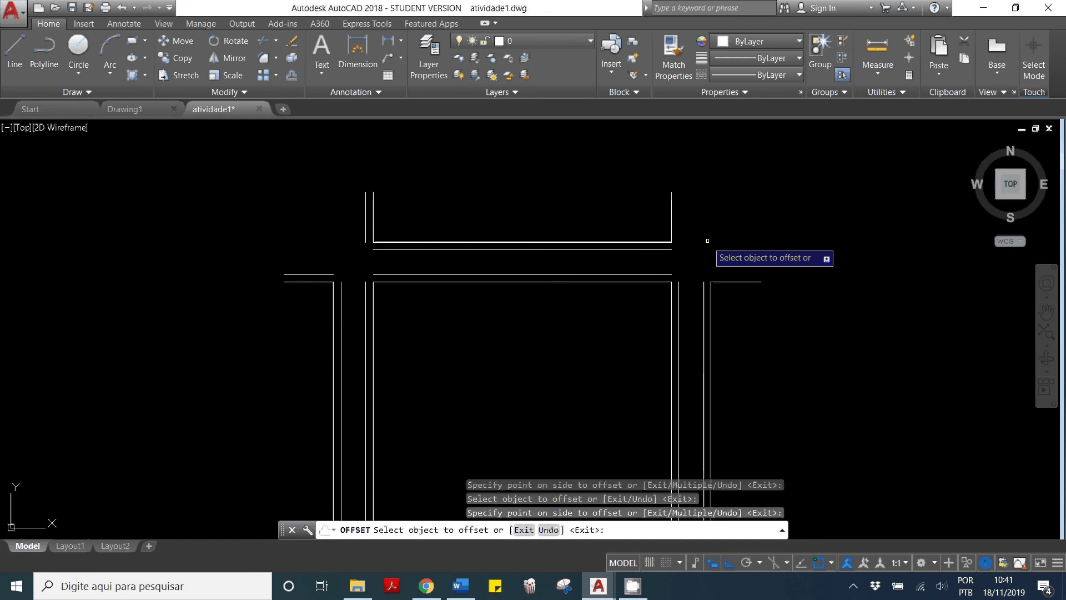
{"action": "left_click", "coordinate": [671, 228]}
{"action": "left_click", "coordinate": [719, 262]}
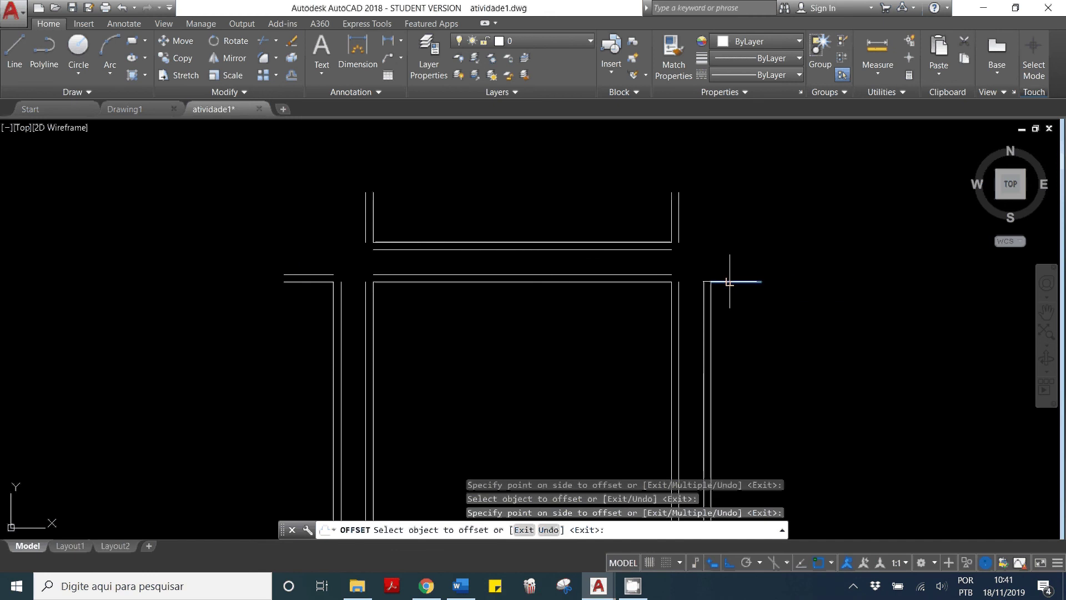
Offset the short lines at both lower corners by 3 units, the vertical ones outward and the horizontal ones downward.
{"action": "scroll", "coordinate": [636, 161], "scroll_direction": "down", "scroll_amount": 2}
{"action": "scroll", "coordinate": [664, 315], "scroll_direction": "down", "scroll_amount": 1}
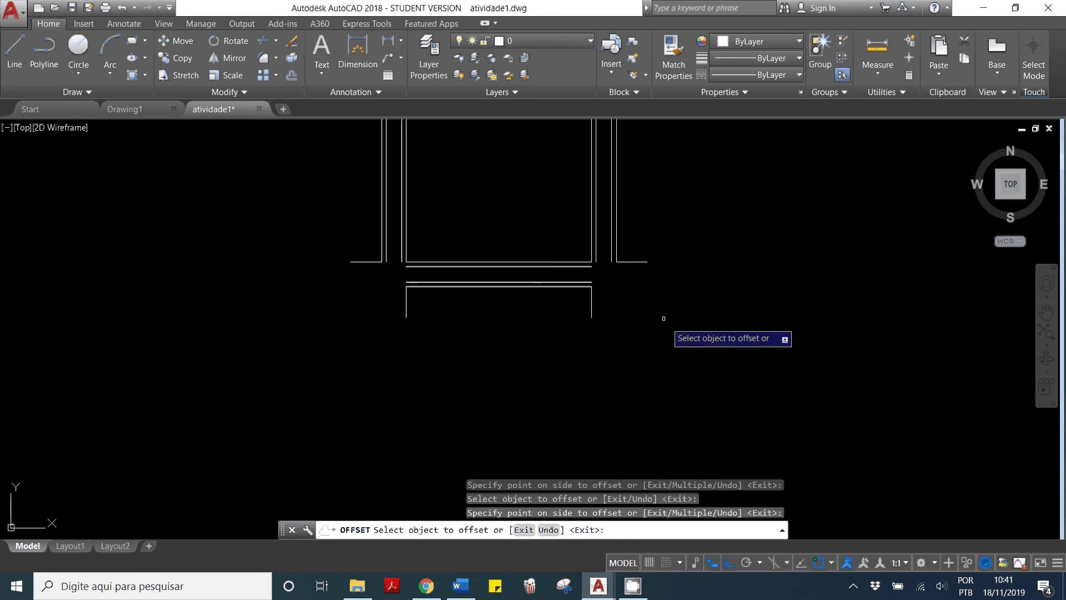
{"action": "left_click", "coordinate": [633, 262]}
{"action": "left_click", "coordinate": [603, 281]}
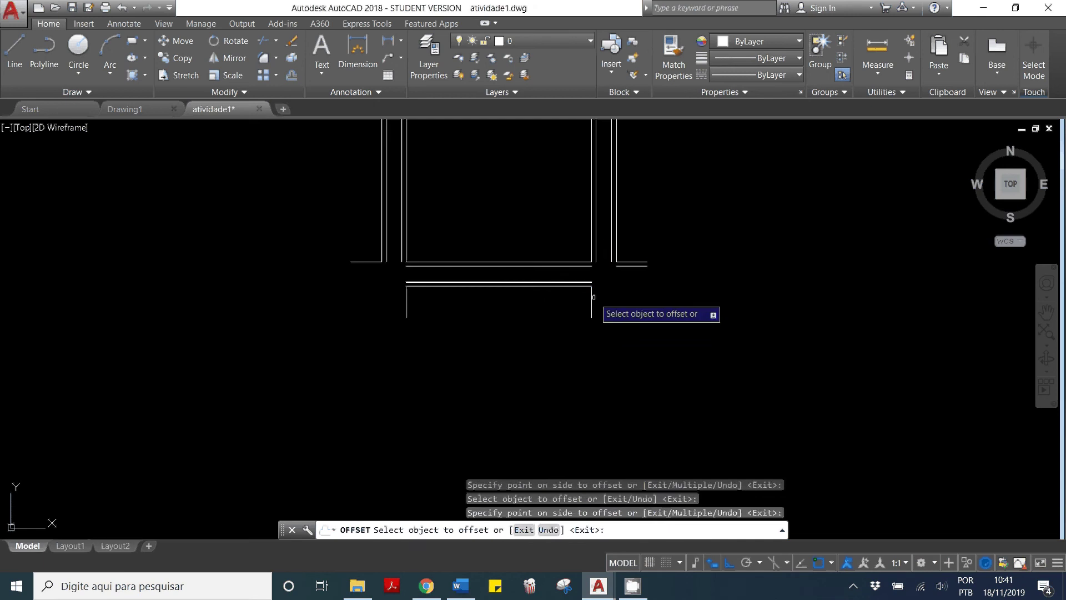
{"action": "left_click", "coordinate": [592, 297]}
{"action": "left_click", "coordinate": [598, 298]}
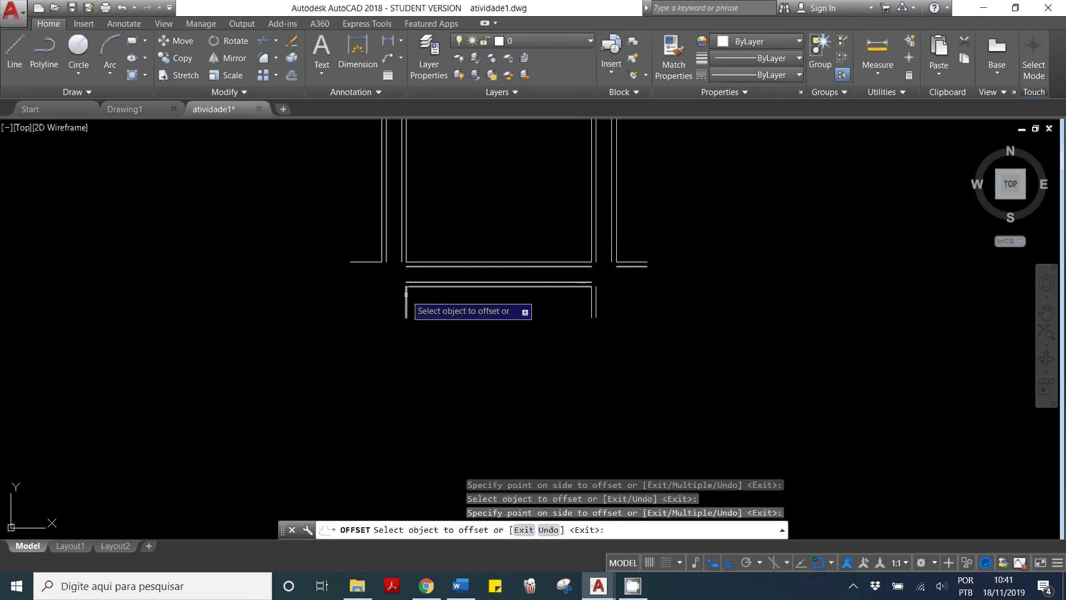
{"action": "left_click", "coordinate": [367, 262]}
{"action": "left_click", "coordinate": [369, 284]}
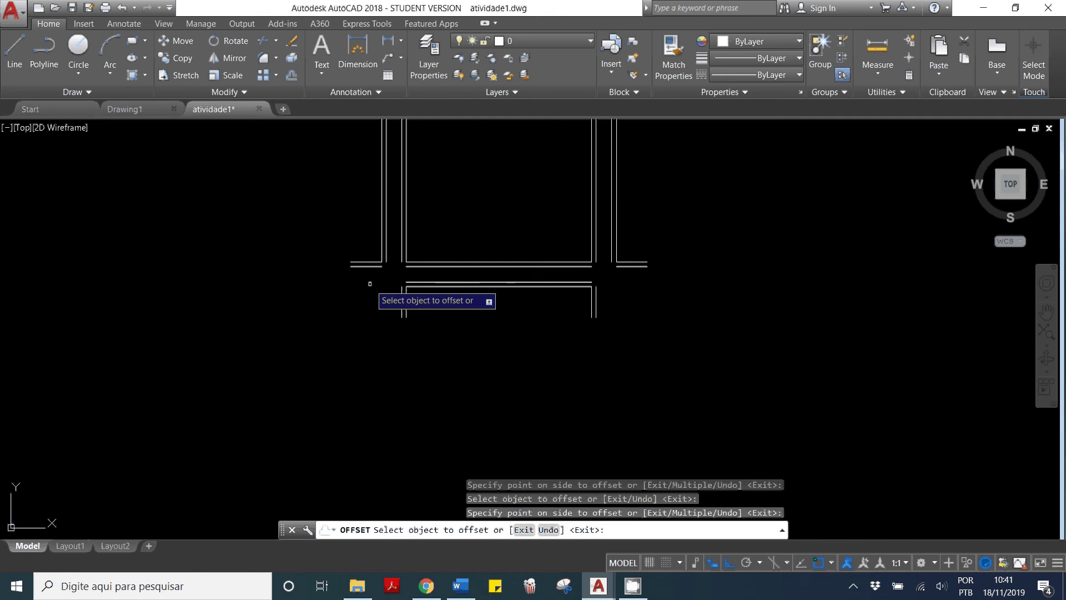
{"action": "key", "text": "Return"}
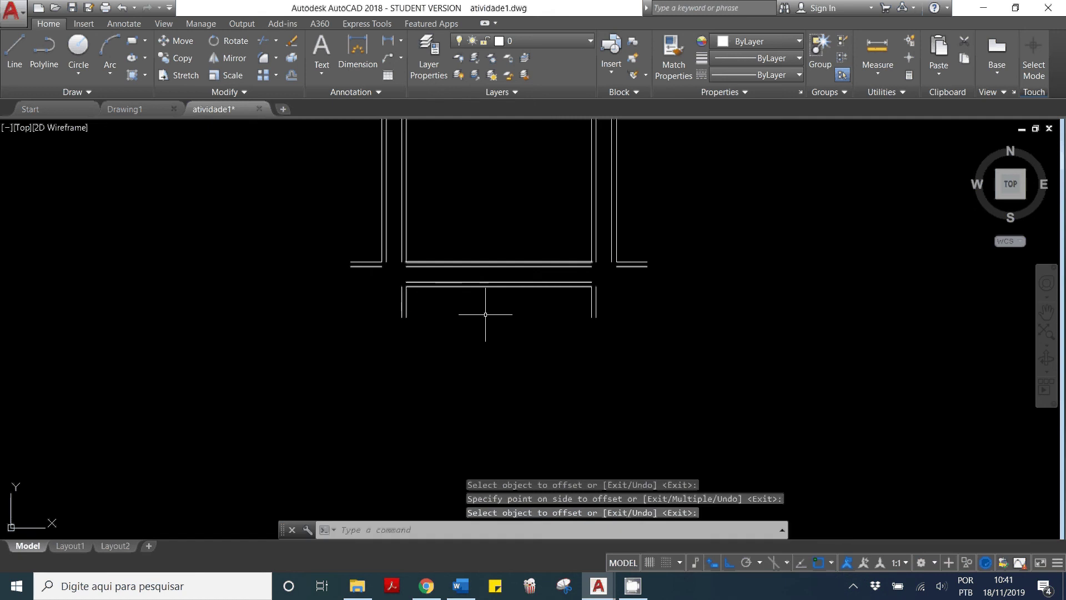
Offset the upper short horizontal line at each of the two upper corners 10 units upward.
{"action": "scroll", "coordinate": [486, 315], "scroll_direction": "down", "scroll_amount": 2}
{"action": "scroll", "coordinate": [497, 220], "scroll_direction": "down", "scroll_amount": 1}
{"action": "scroll", "coordinate": [461, 200], "scroll_direction": "up", "scroll_amount": 3}
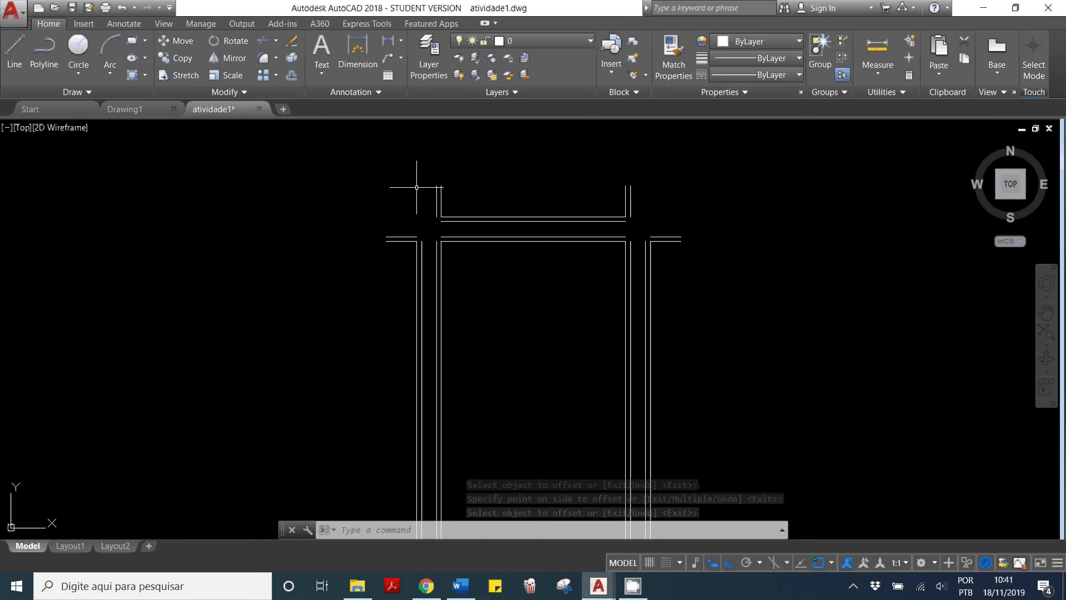
{"action": "type", "text": "o"}
{"action": "key", "text": "Return"}
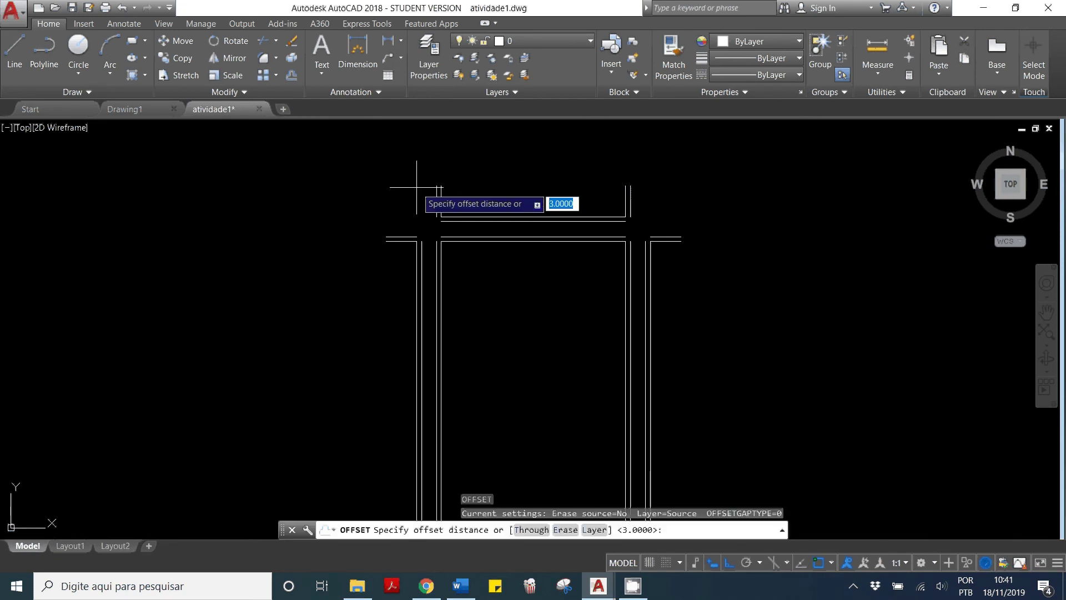
{"action": "type", "text": "10"}
{"action": "key", "text": "Return"}
{"action": "left_click", "coordinate": [405, 237]}
{"action": "left_click", "coordinate": [406, 189]}
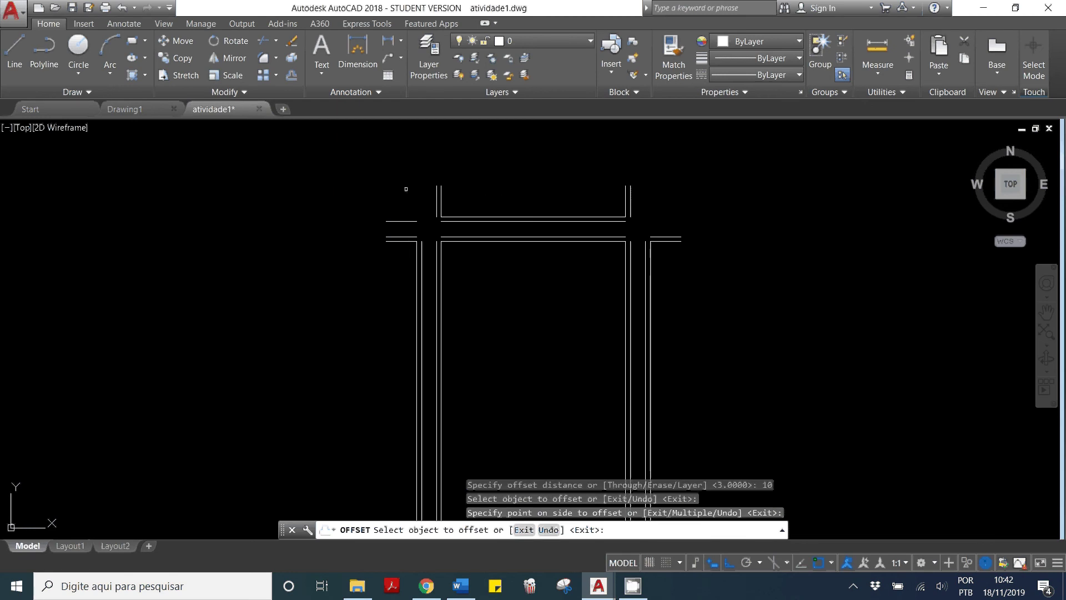
{"action": "left_click", "coordinate": [663, 237]}
{"action": "left_click", "coordinate": [662, 198]}
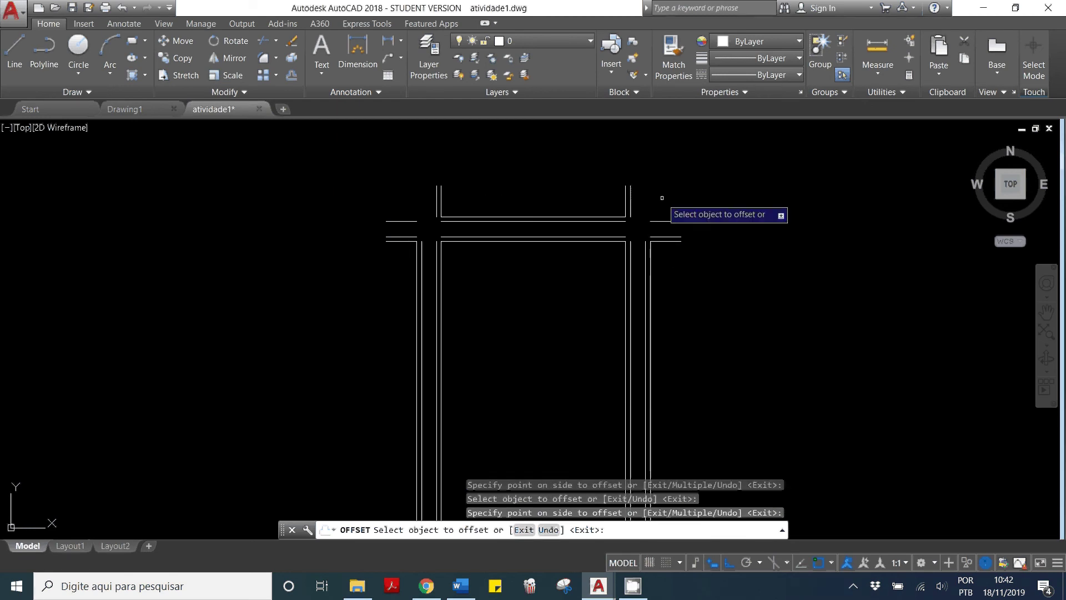
Offset the outer short lines at both lower corners by 10 units, the horizontal ones downward and the vertical ones outward.
{"action": "scroll", "coordinate": [624, 336], "scroll_direction": "down", "scroll_amount": 2}
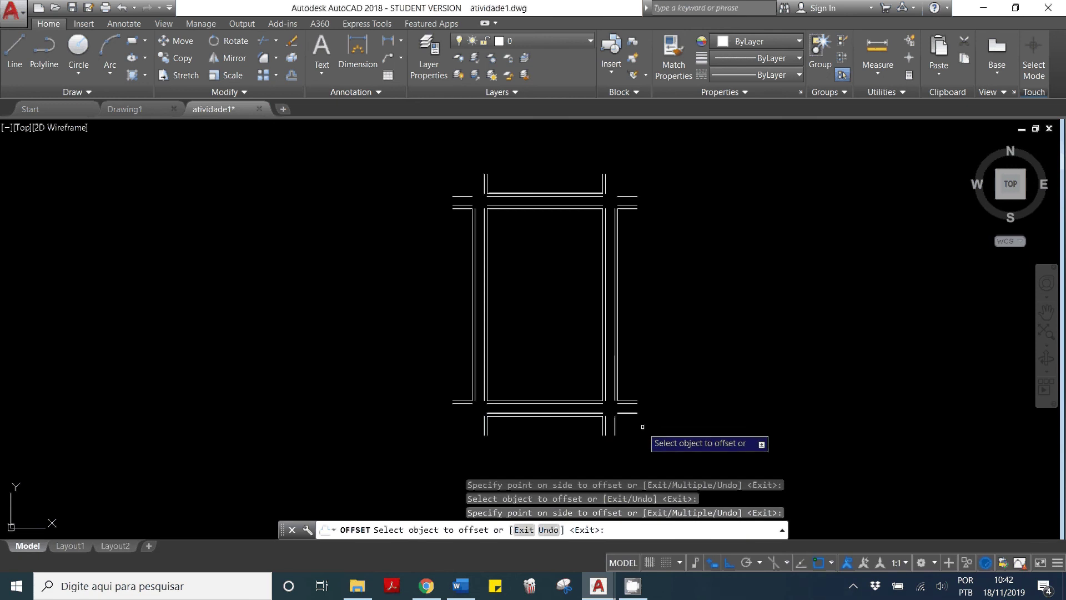
{"action": "left_click", "coordinate": [484, 423]}
{"action": "left_click", "coordinate": [457, 422]}
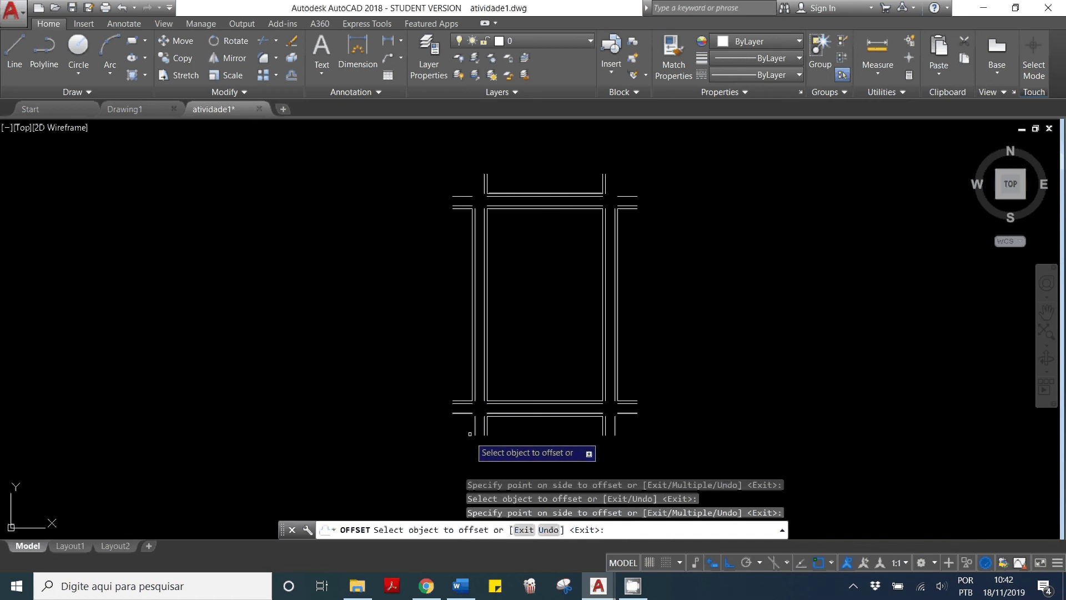
Offset the outer short vertical line at each of the two upper corners 10 units outward.
{"action": "scroll", "coordinate": [472, 439], "scroll_direction": "up", "scroll_amount": 2}
{"action": "scroll", "coordinate": [481, 444], "scroll_direction": "down", "scroll_amount": 2}
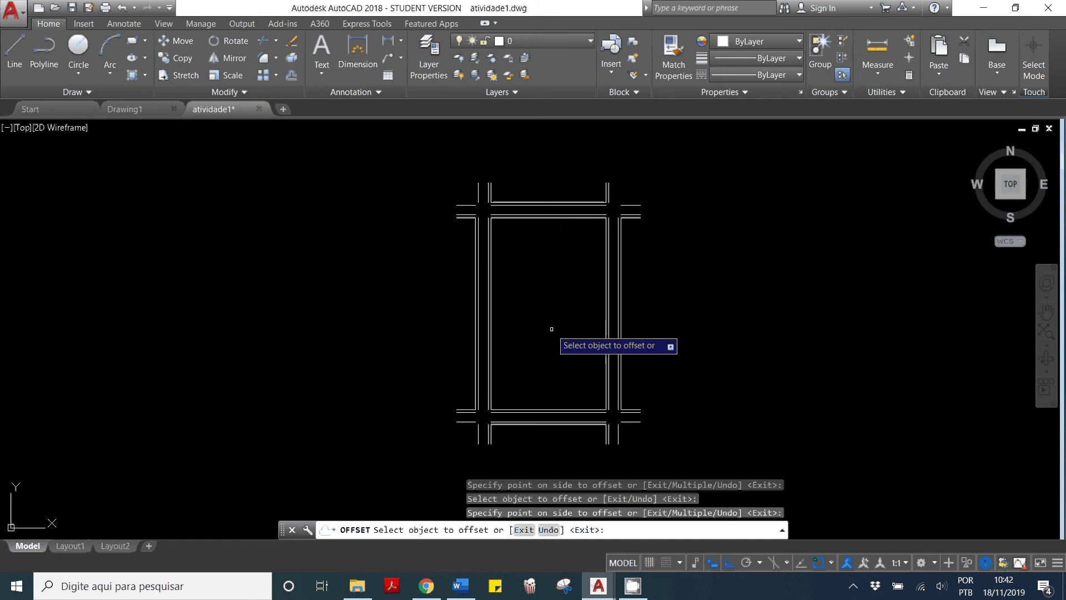
{"action": "left_click", "coordinate": [613, 180]}
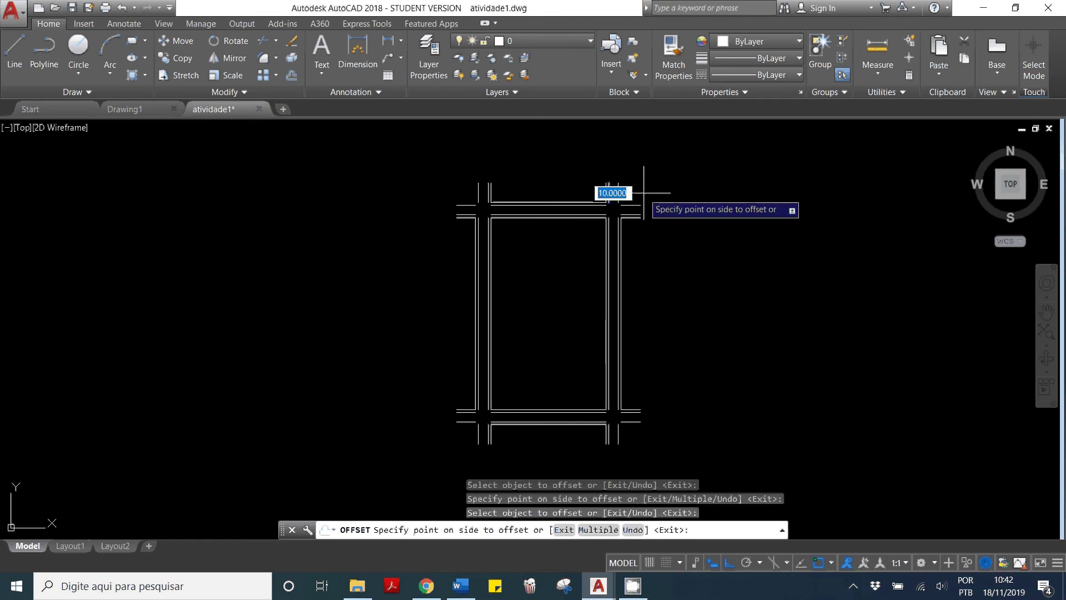
{"action": "left_click", "coordinate": [555, 187]}
{"action": "key", "text": "Escape"}
Offset the outermost short lines at both upper corners by 3 units, the vertical ones outward and the horizontal ones upward.
{"action": "type", "text": "o"}
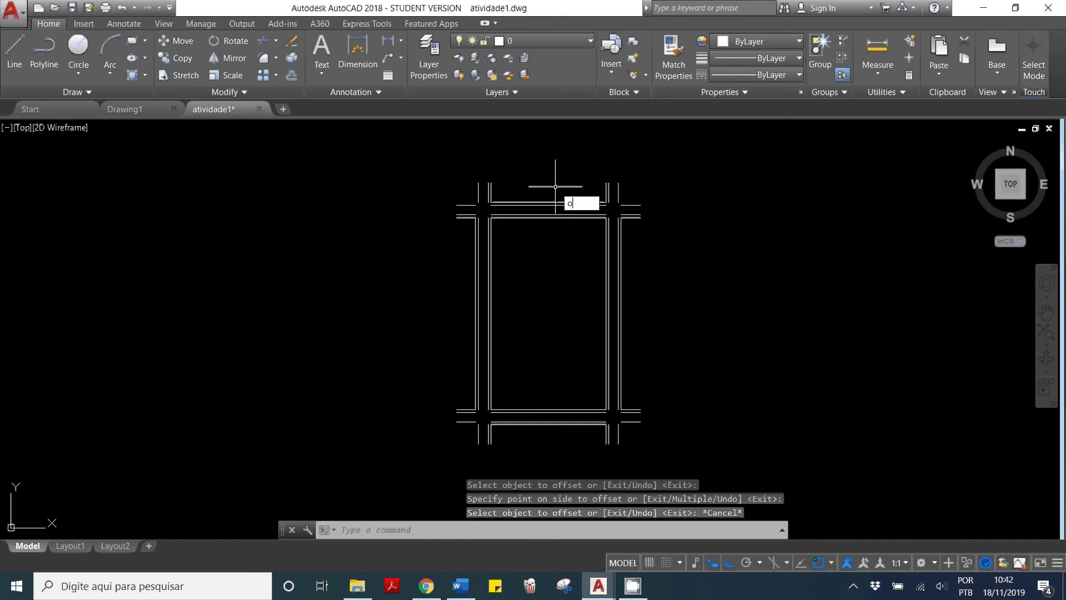
{"action": "key", "text": "Return"}
{"action": "type", "text": "3"}
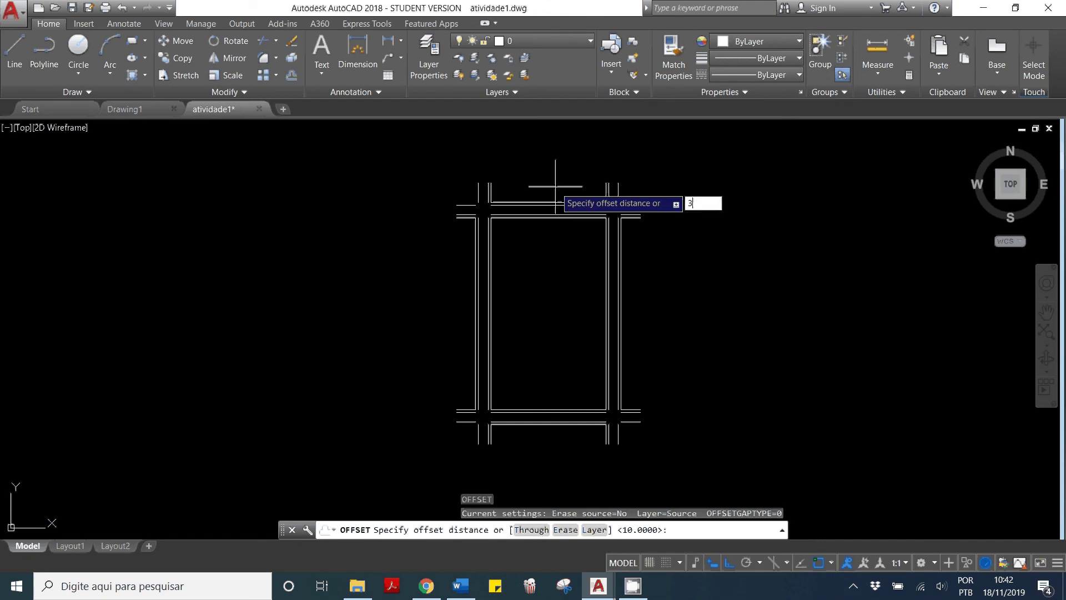
{"action": "key", "text": "Return"}
{"action": "scroll", "coordinate": [486, 184], "scroll_direction": "up", "scroll_amount": 2}
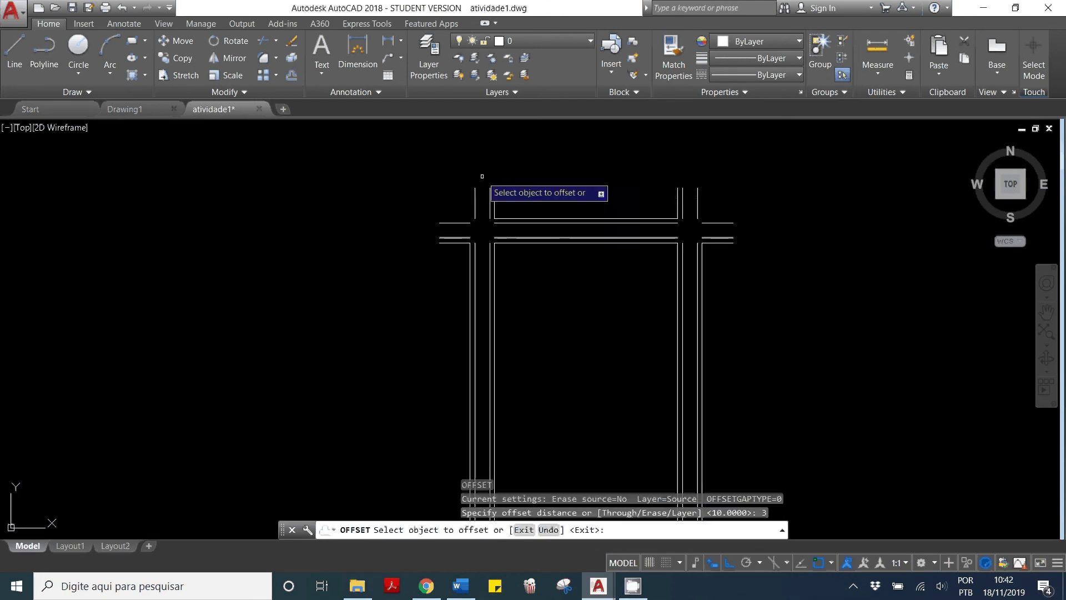
{"action": "left_click", "coordinate": [473, 204]}
{"action": "left_click", "coordinate": [459, 208]}
{"action": "left_click", "coordinate": [455, 222]}
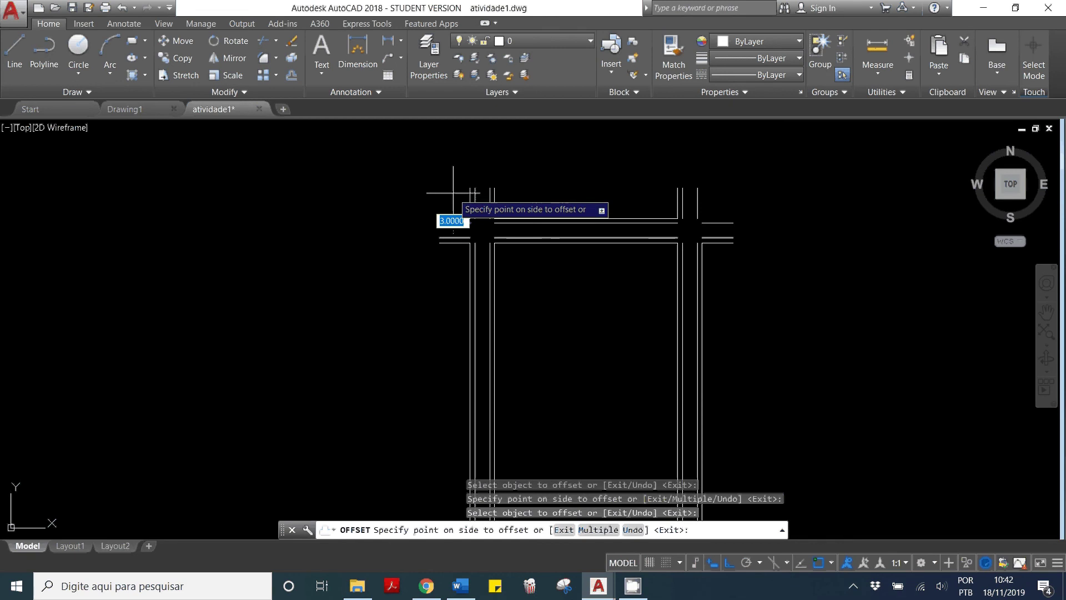
{"action": "left_click", "coordinate": [453, 194]}
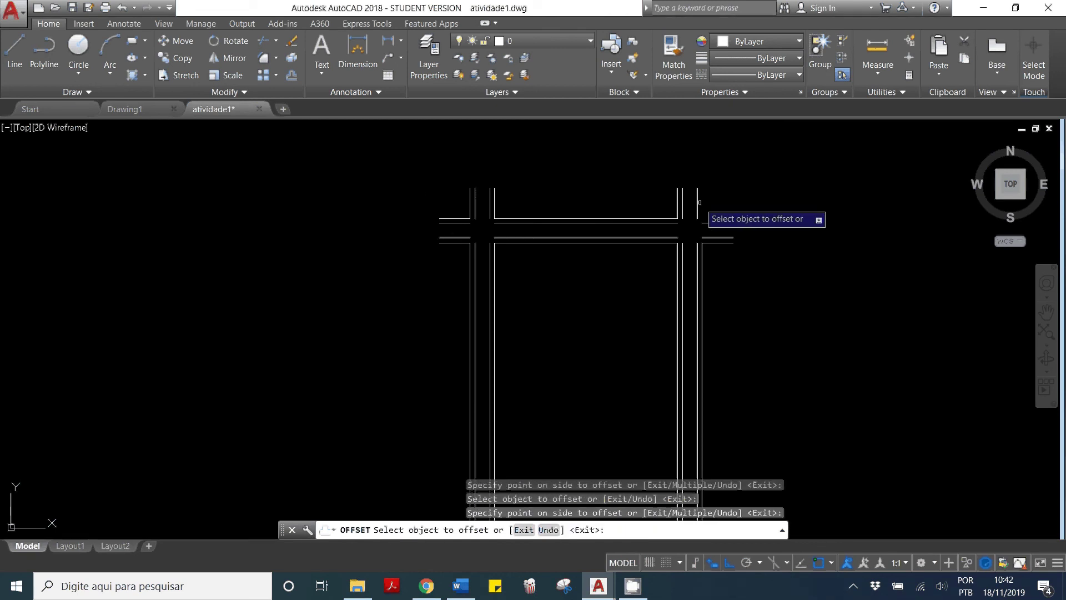
{"action": "left_click", "coordinate": [718, 222]}
{"action": "left_click", "coordinate": [716, 206]}
Offset the outermost short lines at both lower corners by 3 units, the vertical ones outward and the horizontal ones downward.
{"action": "scroll", "coordinate": [661, 170], "scroll_direction": "down", "scroll_amount": 3}
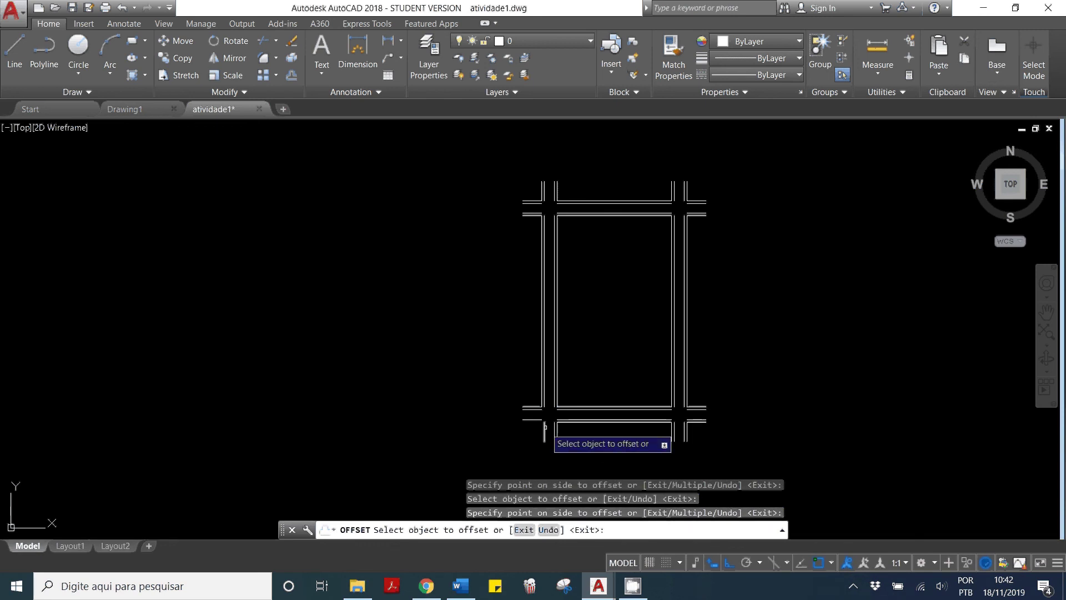
{"action": "left_click", "coordinate": [526, 421]}
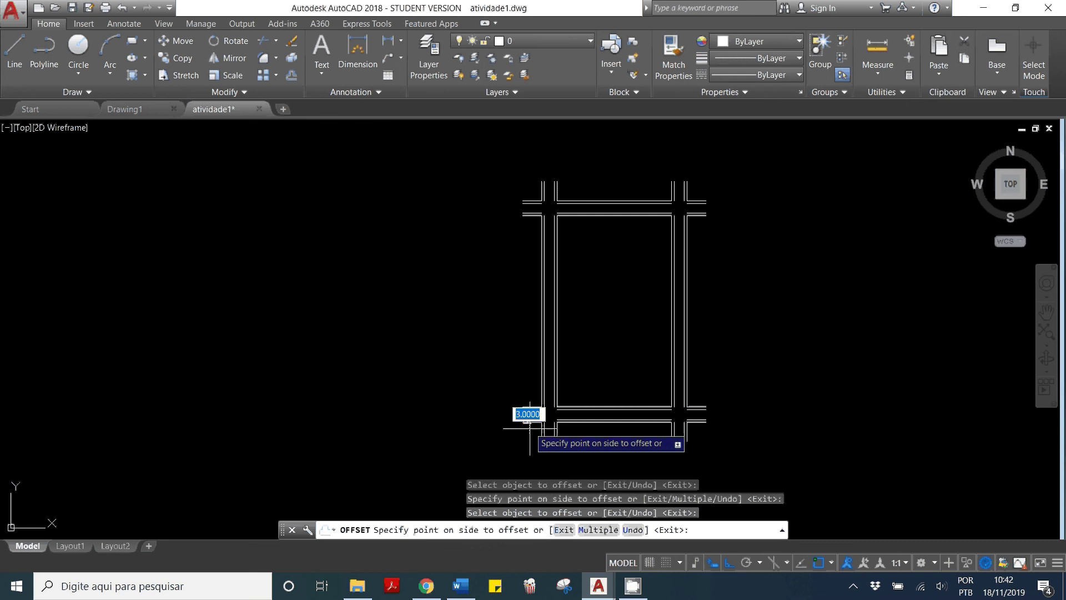
{"action": "left_click", "coordinate": [528, 428]}
{"action": "key", "text": "Return"}
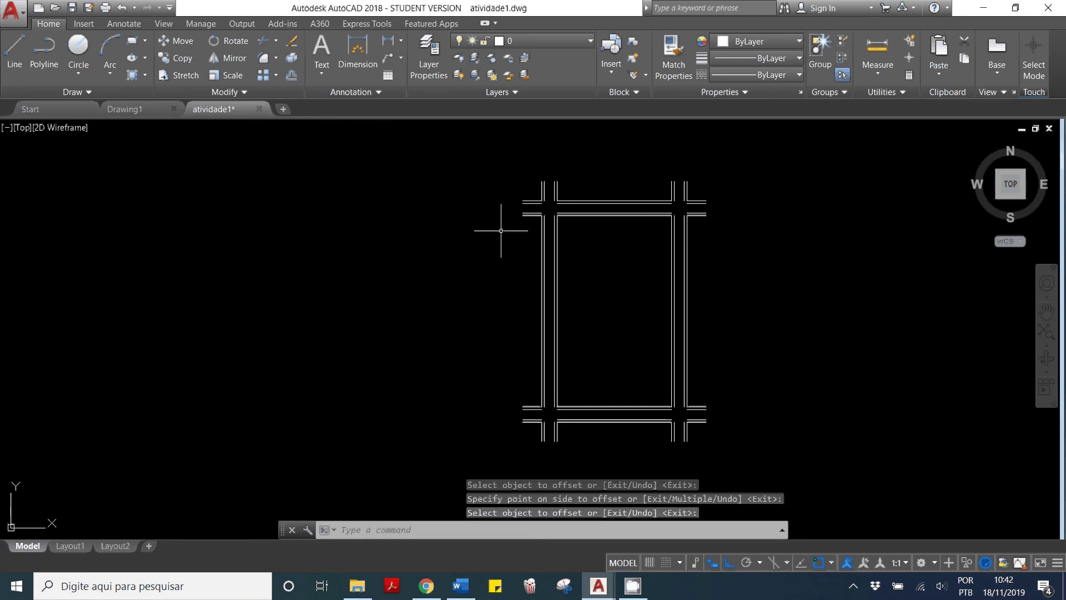
Examine the street crossings at the upper and lower corners of the block up close.
{"action": "scroll", "coordinate": [688, 188], "scroll_direction": "up", "scroll_amount": 2}
{"action": "scroll", "coordinate": [566, 199], "scroll_direction": "up", "scroll_amount": 2}
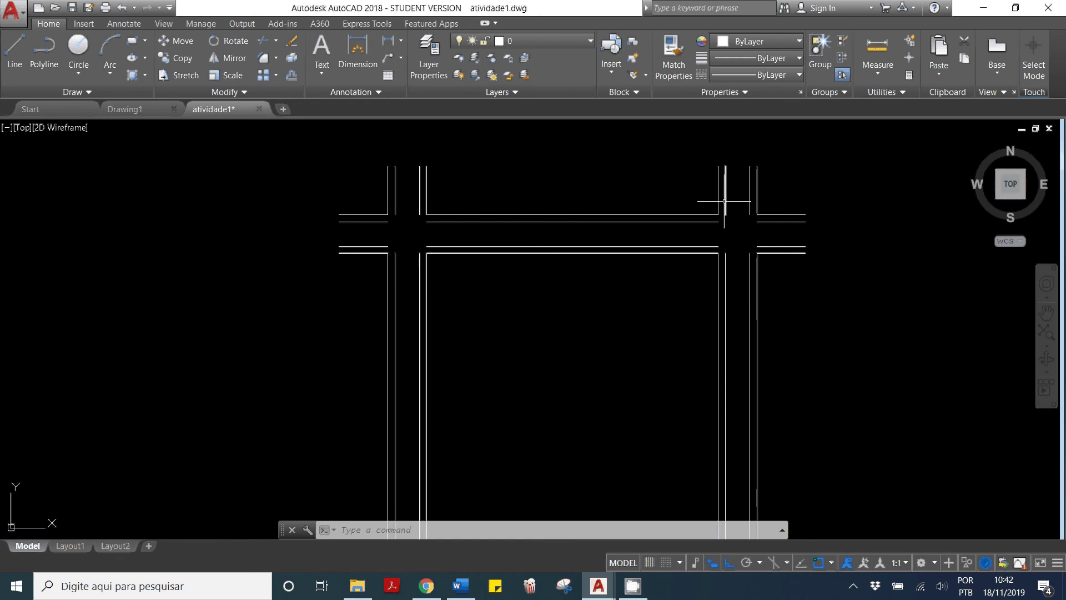
{"action": "scroll", "coordinate": [455, 135], "scroll_direction": "down", "scroll_amount": 2}
{"action": "middle_click_drag", "start_coordinate": [453, 136], "coordinate": [397, 314]}
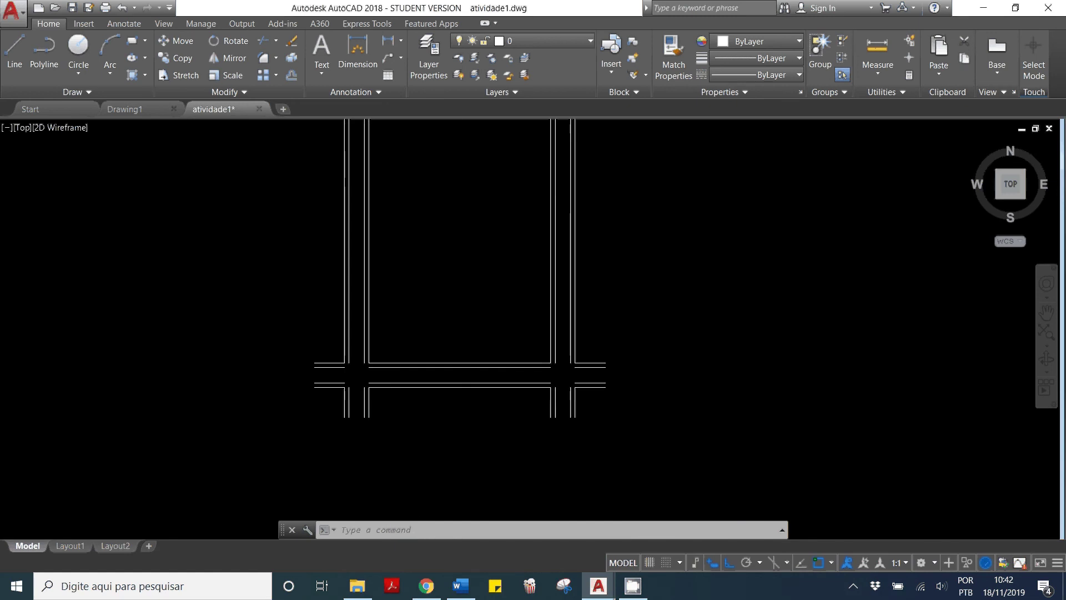
{"action": "scroll", "coordinate": [487, 379], "scroll_direction": "up", "scroll_amount": 3}
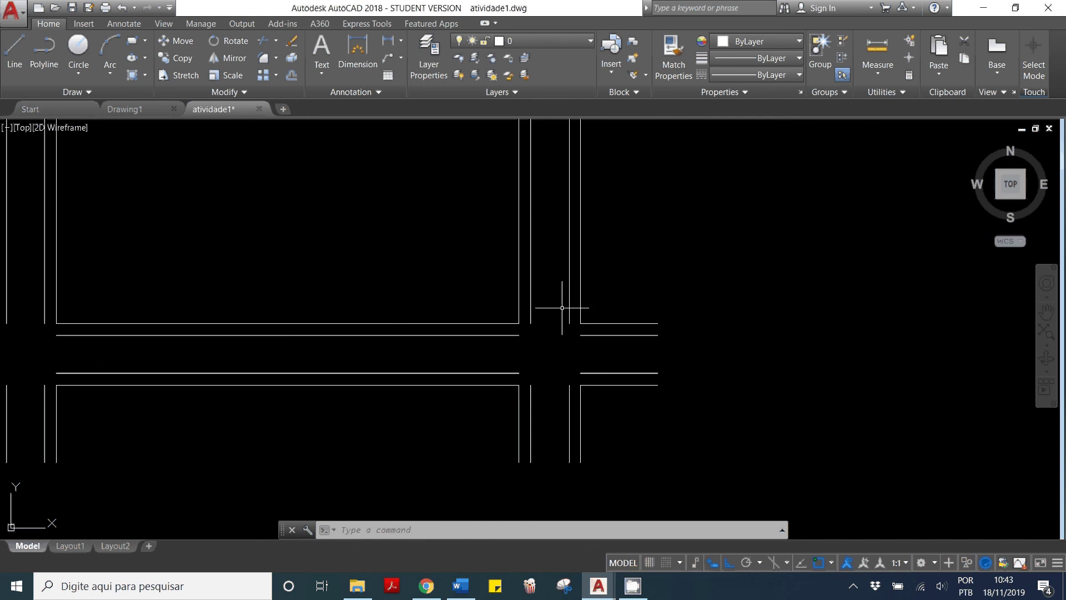
{"action": "scroll", "coordinate": [615, 404], "scroll_direction": "down", "scroll_amount": 4}
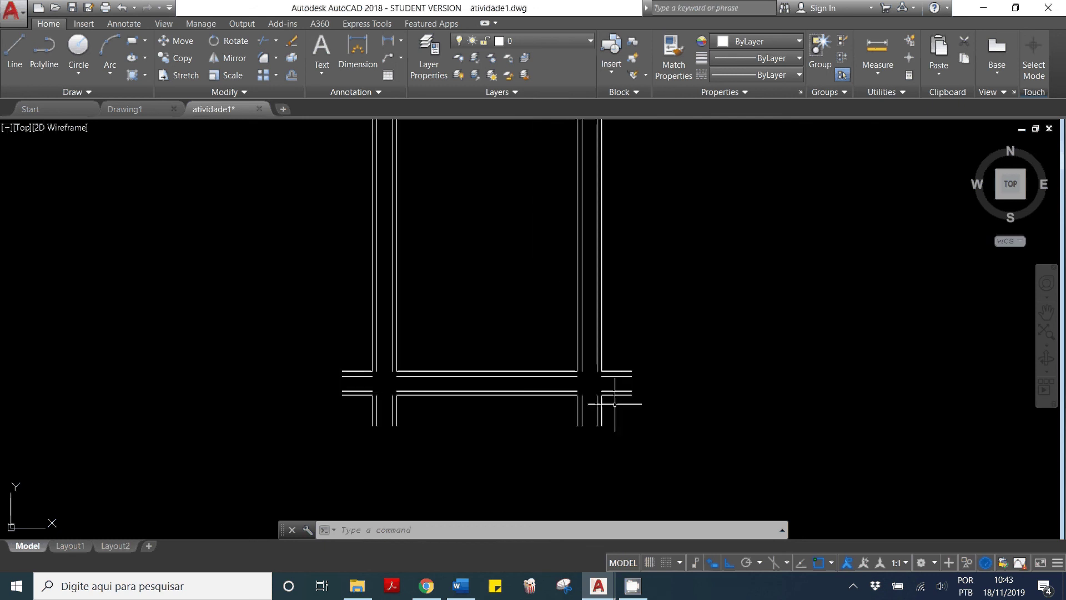
{"action": "scroll", "coordinate": [615, 404], "scroll_direction": "down", "scroll_amount": 2}
{"action": "scroll", "coordinate": [446, 178], "scroll_direction": "up", "scroll_amount": 5}
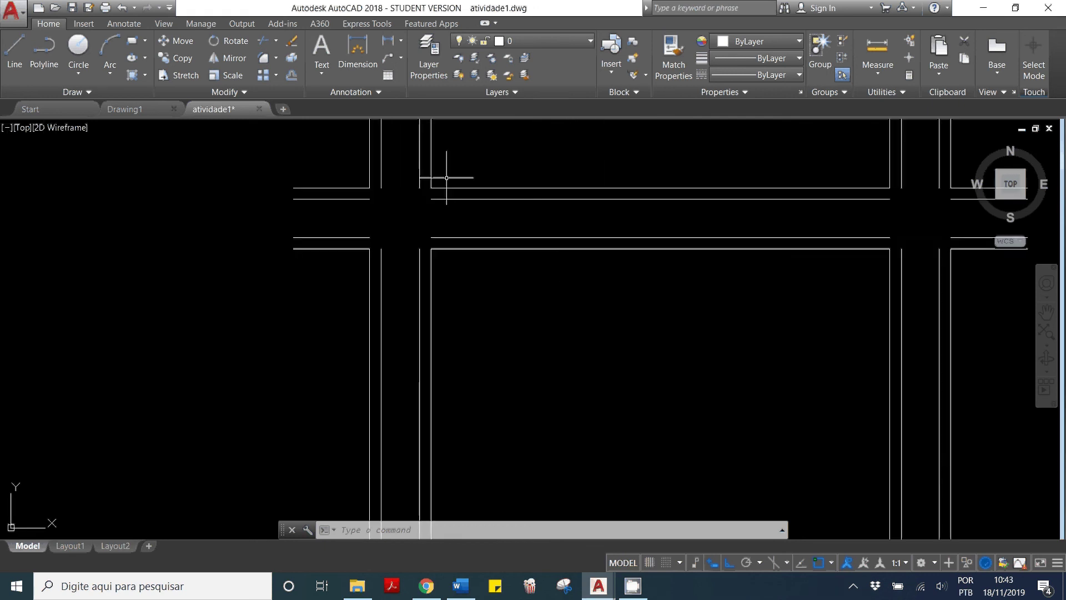
{"action": "scroll", "coordinate": [297, 189], "scroll_direction": "down", "scroll_amount": 2}
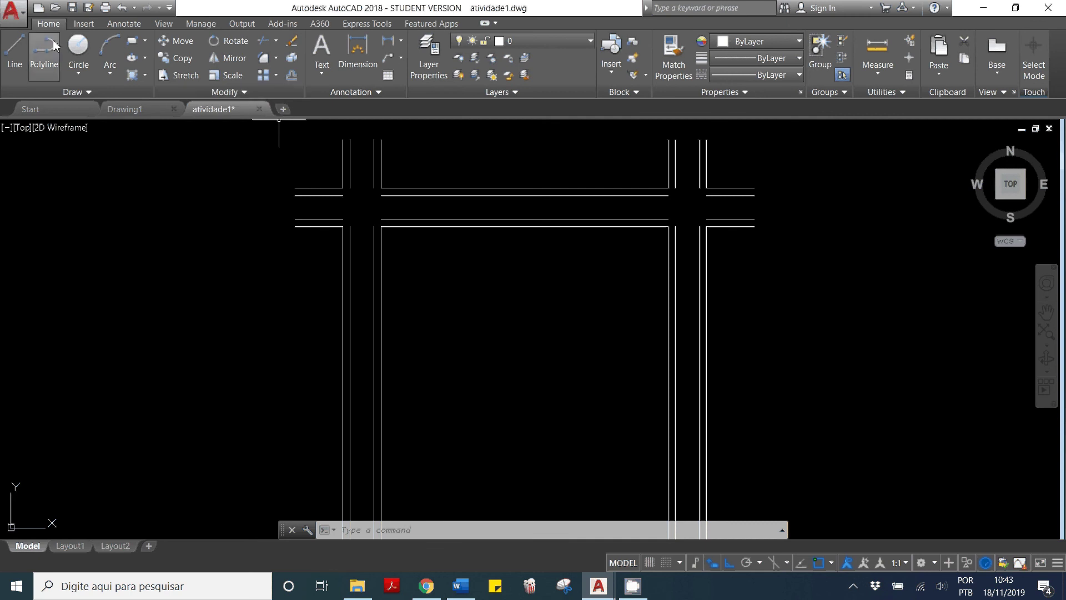
{"action": "scroll", "coordinate": [371, 194], "scroll_direction": "down", "scroll_amount": 2}
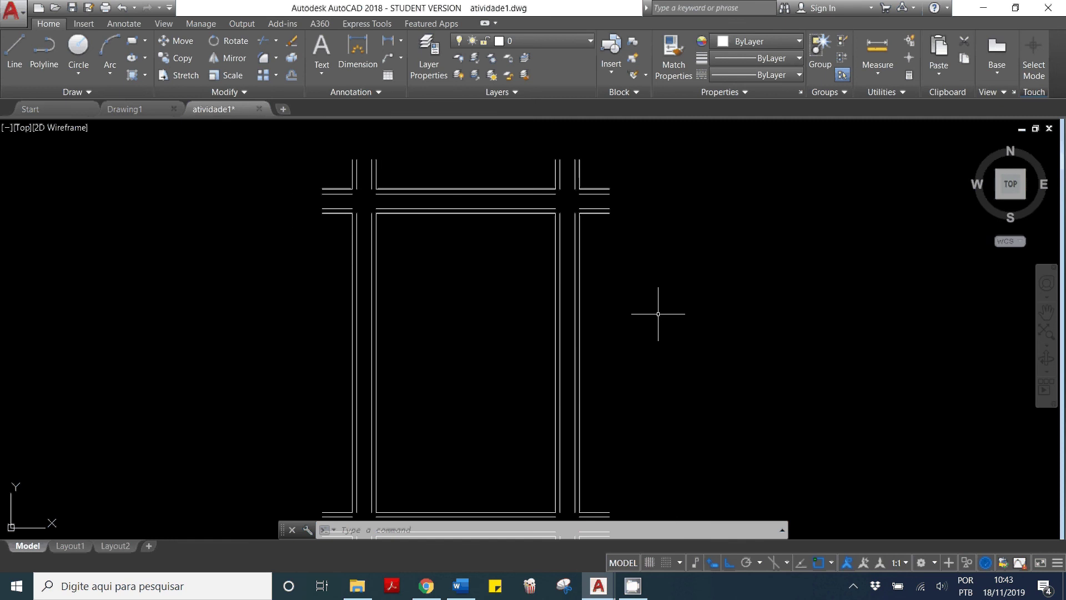
Draw a horizontal line and a vertical line crossing near its left end in the empty area right of the block.
{"action": "type", "text": "l"}
{"action": "key", "text": "Return"}
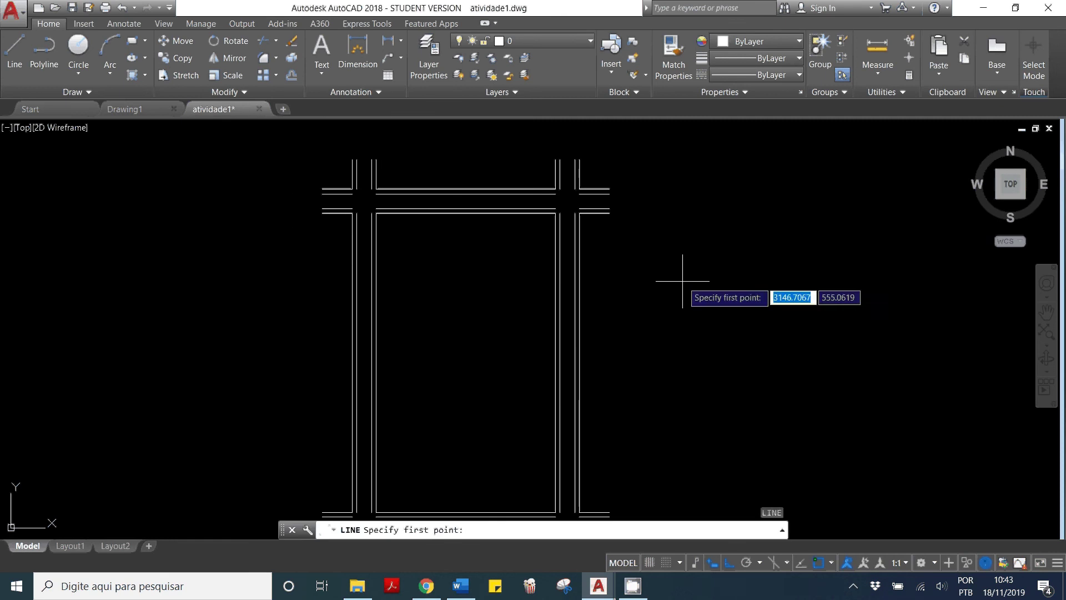
{"action": "left_click", "coordinate": [682, 281]}
{"action": "left_click", "coordinate": [810, 281]}
{"action": "key", "text": "Return"}
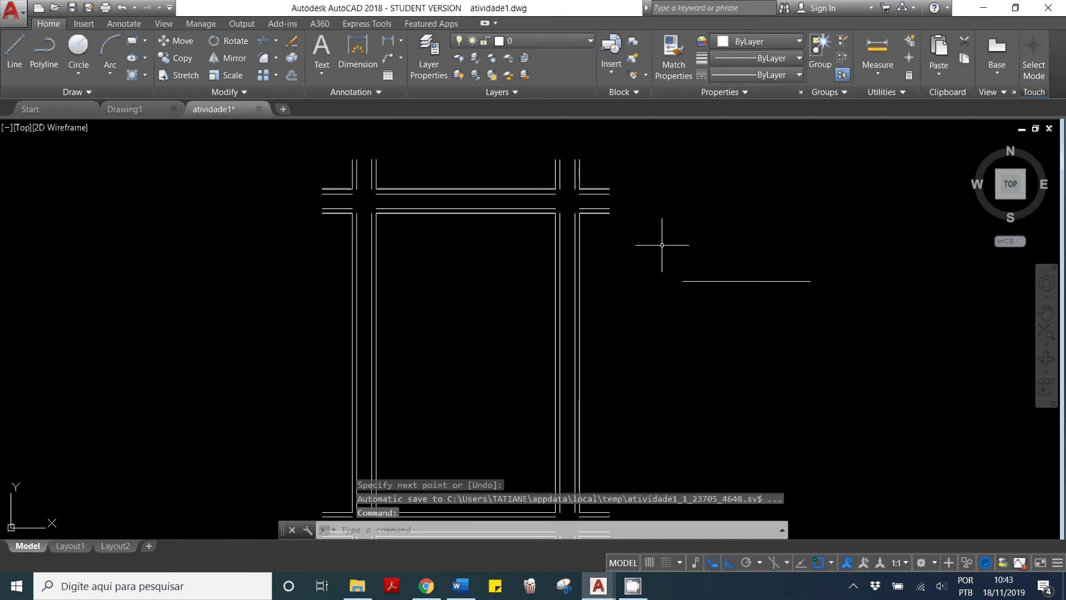
{"action": "key", "text": "Return"}
{"action": "left_click", "coordinate": [705, 245]}
{"action": "left_click", "coordinate": [704, 367]}
{"action": "key", "text": "Return"}
Draw a separate horizontal line below and right of the crossing pair, and a vertical line below its left end without touching it.
{"action": "key", "text": "Return"}
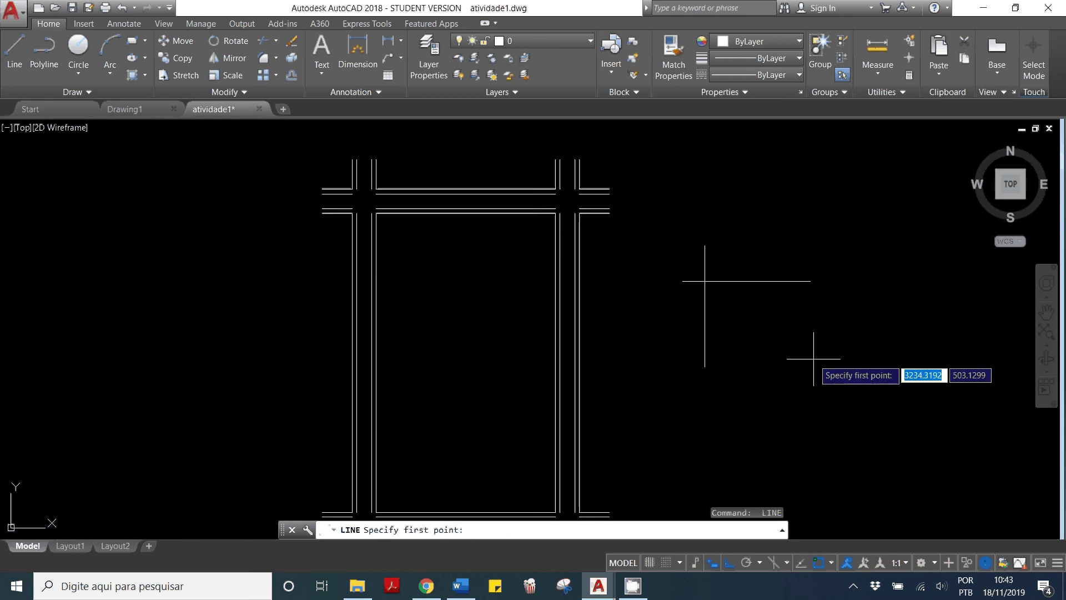
{"action": "left_click", "coordinate": [814, 359]}
{"action": "left_click", "coordinate": [921, 359]}
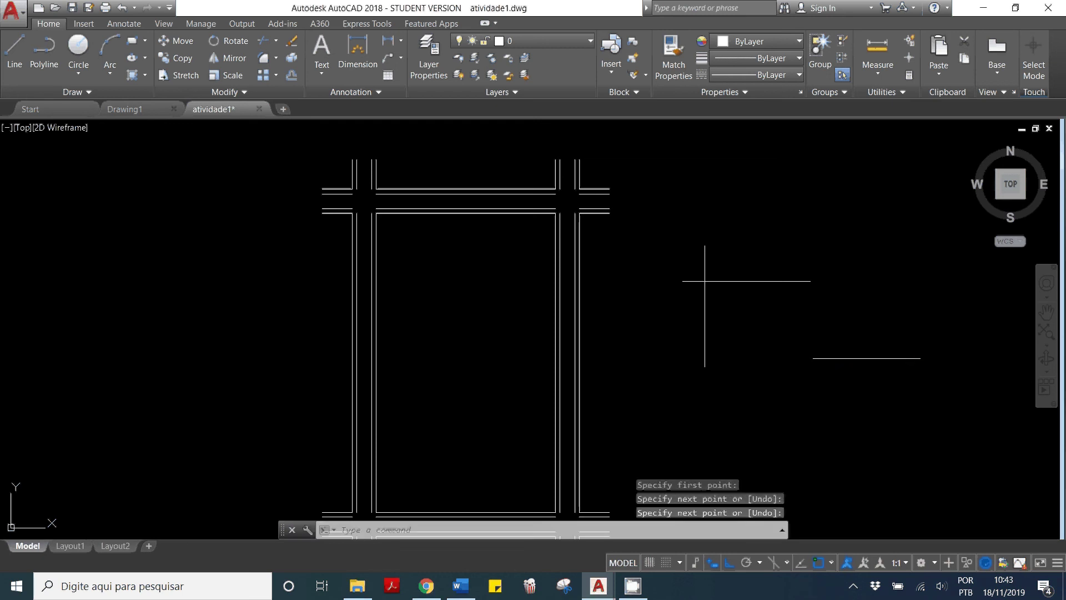
{"action": "left_click", "coordinate": [793, 460]}
{"action": "key", "text": "Return"}
Draw a second crossing pair of one horizontal and one vertical line, farther right of the other practice lines.
{"action": "scroll", "coordinate": [627, 312], "scroll_direction": "down", "scroll_amount": 3}
{"action": "scroll", "coordinate": [871, 272], "scroll_direction": "up", "scroll_amount": 3}
{"action": "key", "text": "Return"}
{"action": "left_click", "coordinate": [794, 285]}
{"action": "left_click", "coordinate": [911, 289]}
{"action": "key", "text": "Return"}
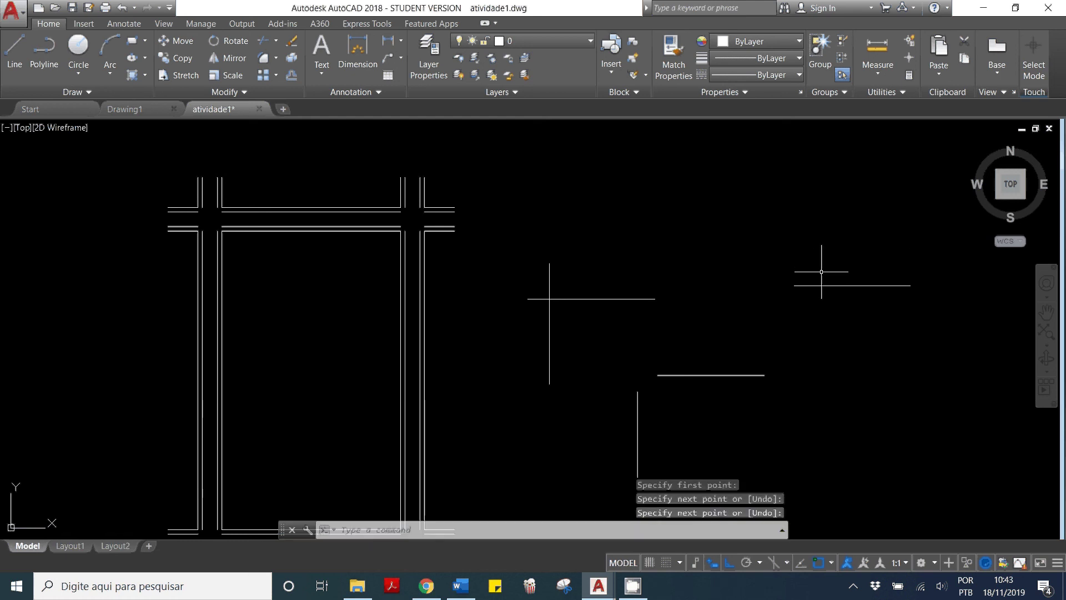
{"action": "key", "text": "Return"}
{"action": "left_click", "coordinate": [824, 259]}
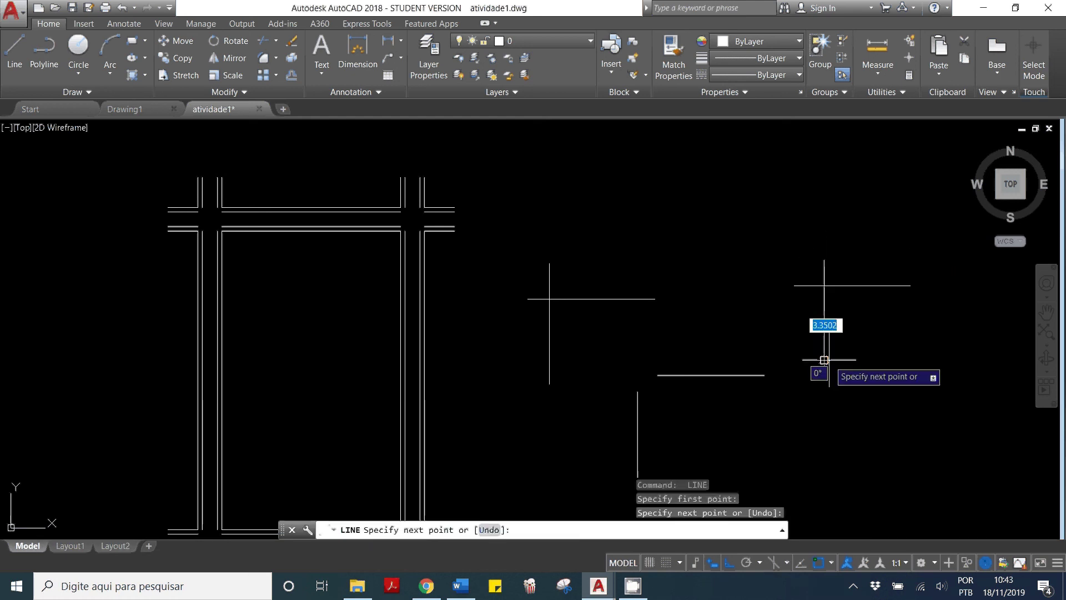
{"action": "left_click", "coordinate": [824, 360]}
{"action": "key", "text": "Return"}
Fillet the lower and right arms of the first crossing pair with the 2-unit radius in Trim mode and inspect the rounded corner.
{"action": "scroll", "coordinate": [834, 245], "scroll_direction": "down", "scroll_amount": 2}
{"action": "scroll", "coordinate": [833, 246], "scroll_direction": "up", "scroll_amount": 2}
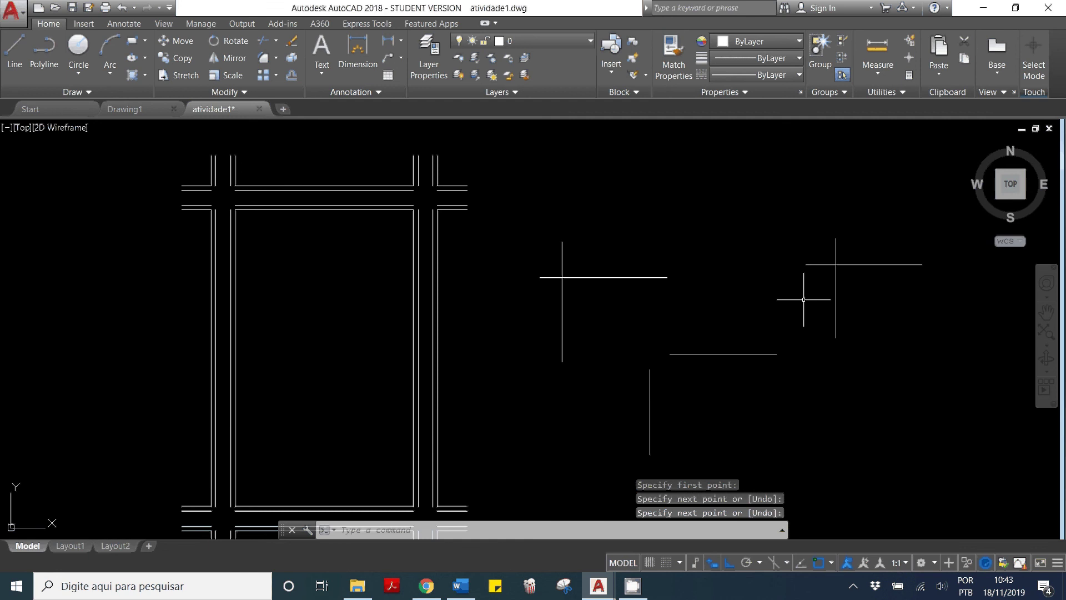
{"action": "middle_click_drag", "start_coordinate": [813, 302], "coordinate": [755, 279]}
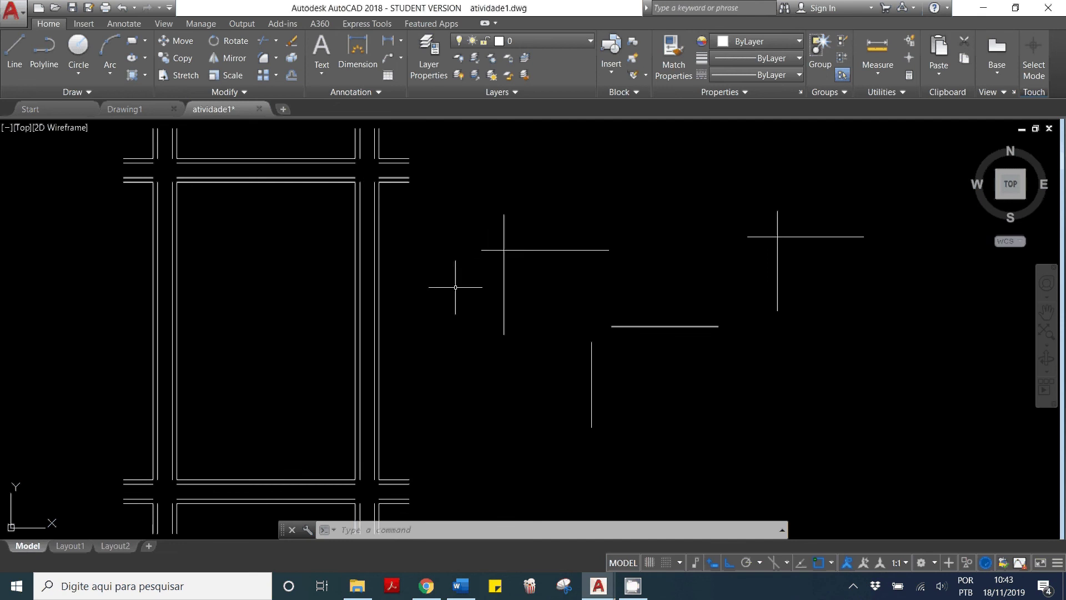
{"action": "type", "text": "F"}
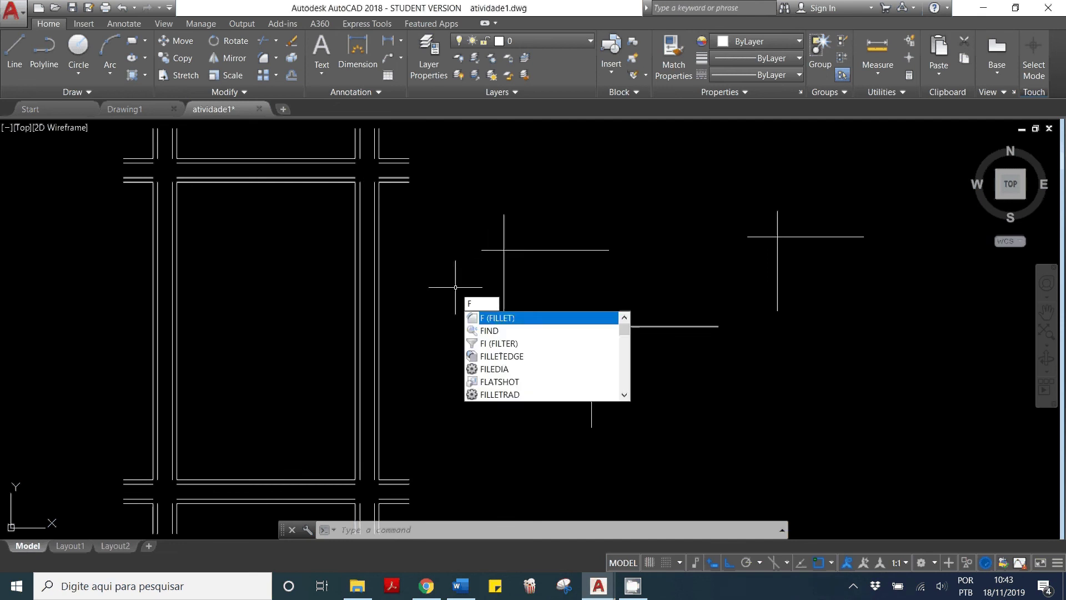
{"action": "key", "text": "Return"}
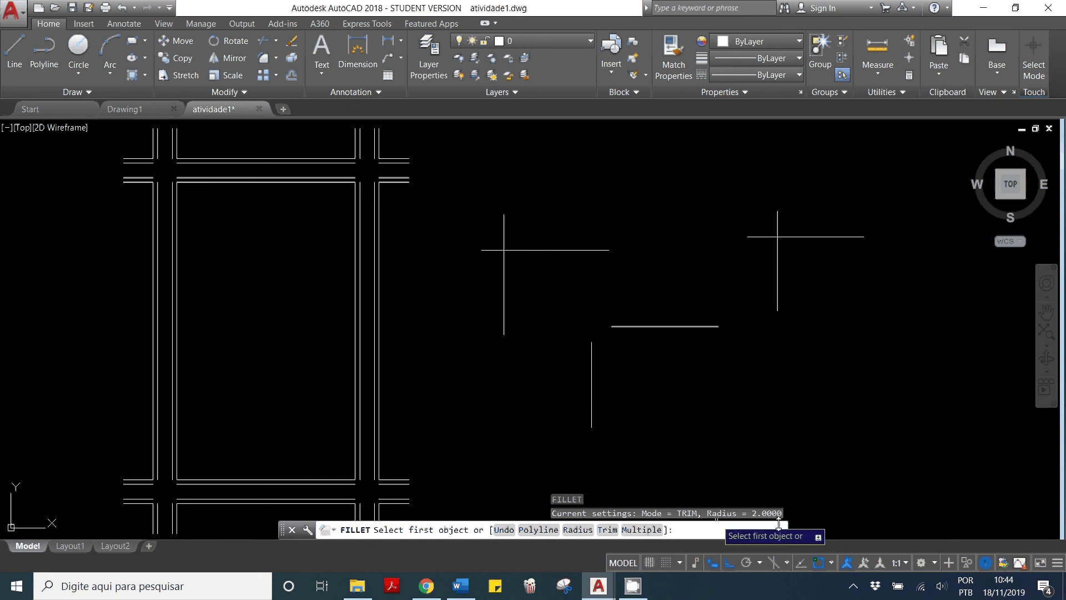
{"action": "left_click", "coordinate": [503, 263]}
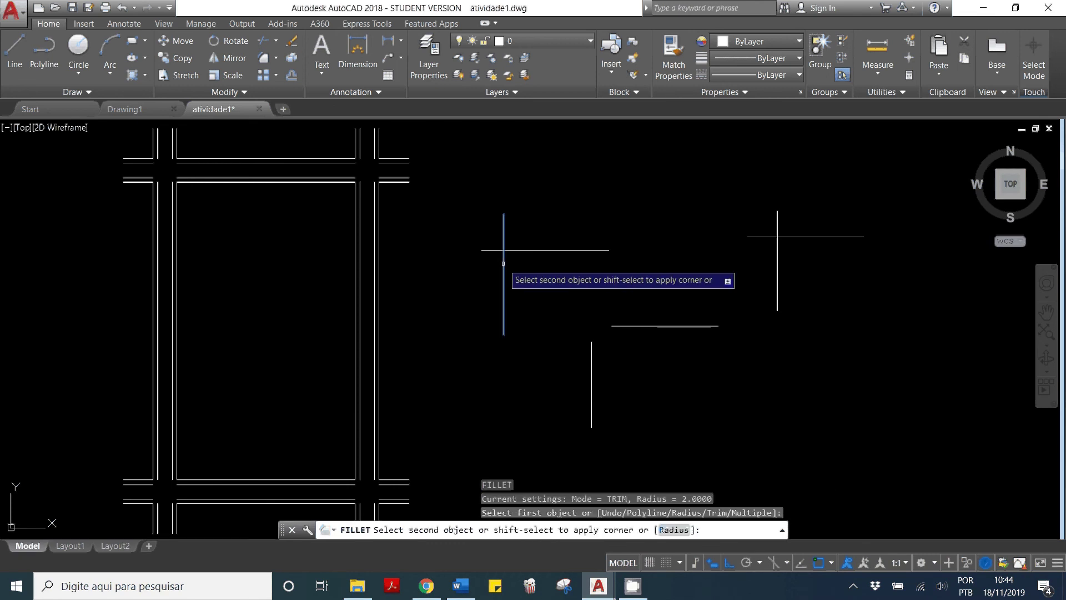
{"action": "left_click", "coordinate": [520, 251]}
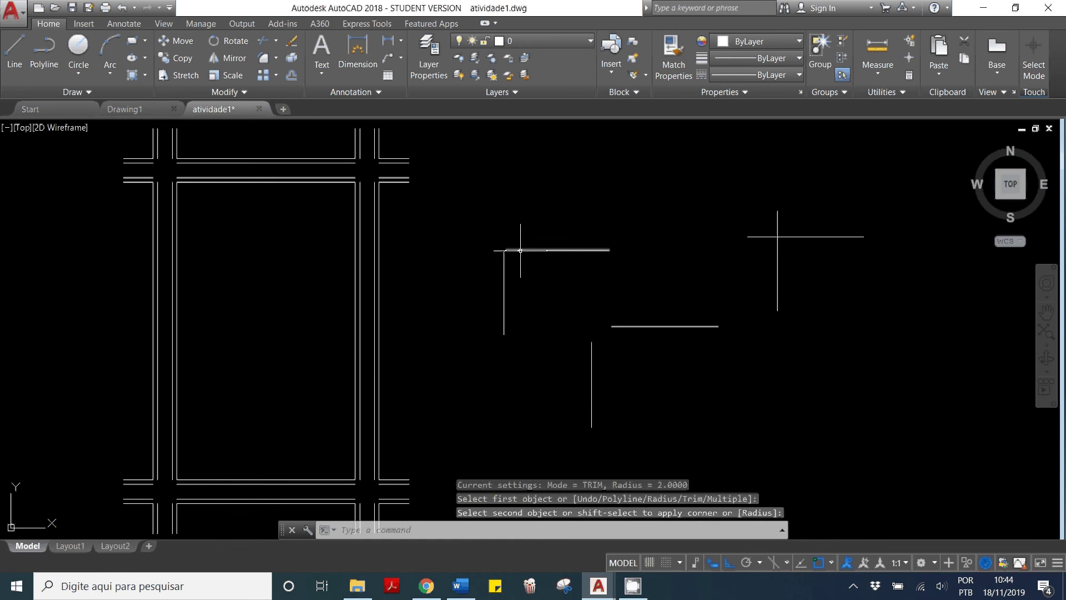
{"action": "scroll", "coordinate": [520, 251], "scroll_direction": "up", "scroll_amount": 5}
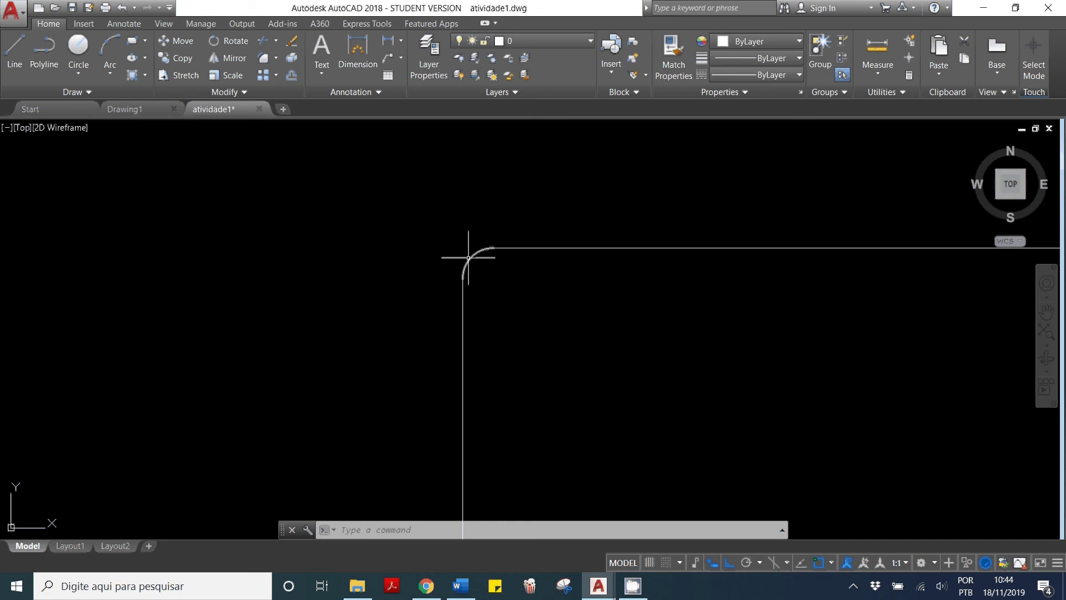
{"action": "scroll", "coordinate": [470, 195], "scroll_direction": "down", "scroll_amount": 3}
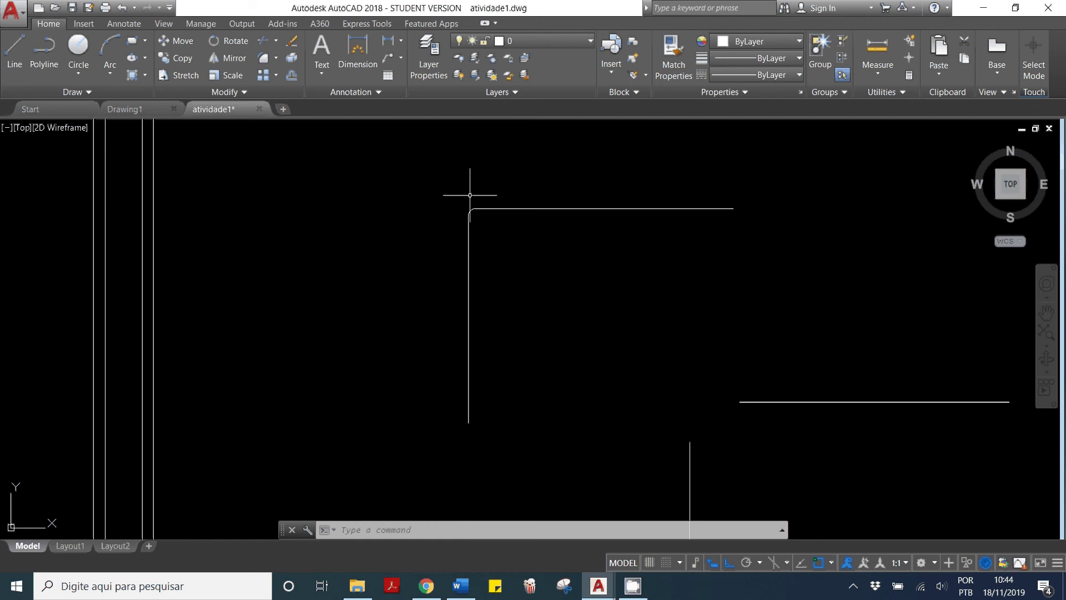
{"action": "scroll", "coordinate": [469, 195], "scroll_direction": "down", "scroll_amount": 2}
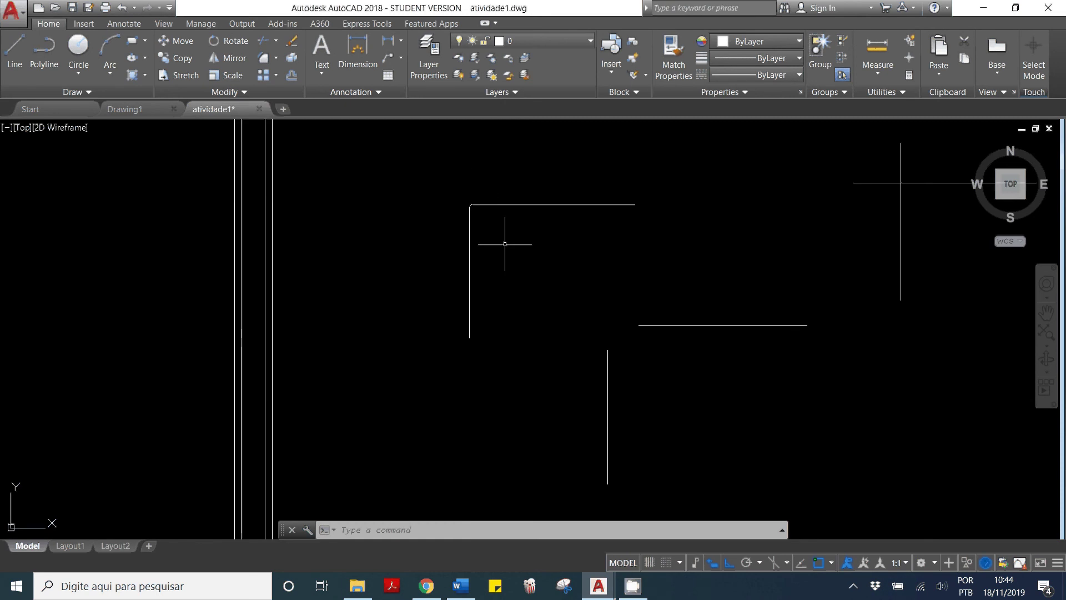
Fillet the separate vertical and horizontal practice lines with radius 0 so they meet in a sharp corner, and inspect that corner.
{"action": "type", "text": "F"}
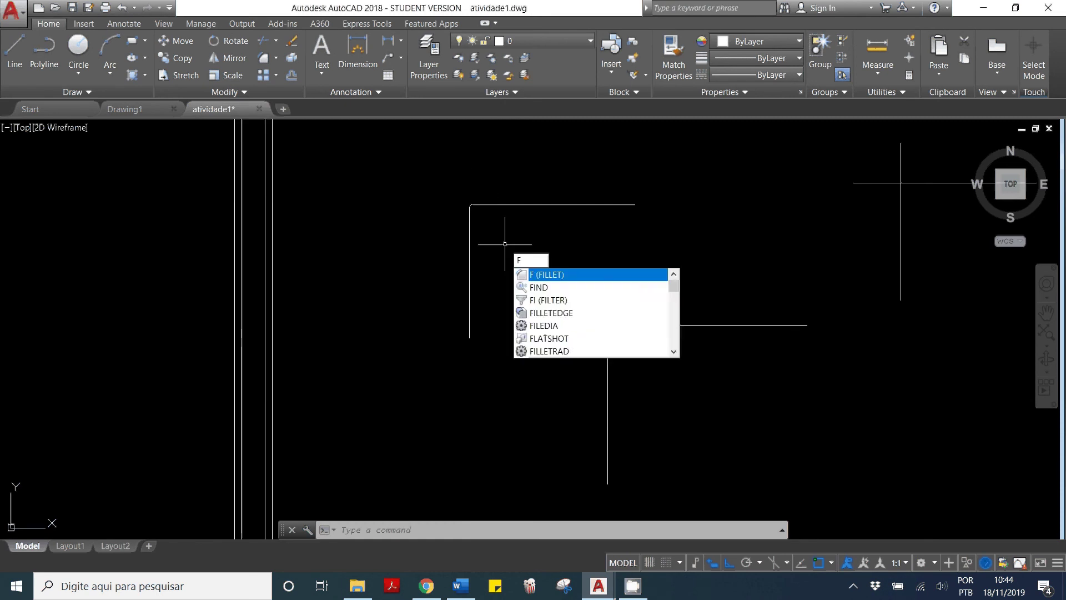
{"action": "key", "text": "Return"}
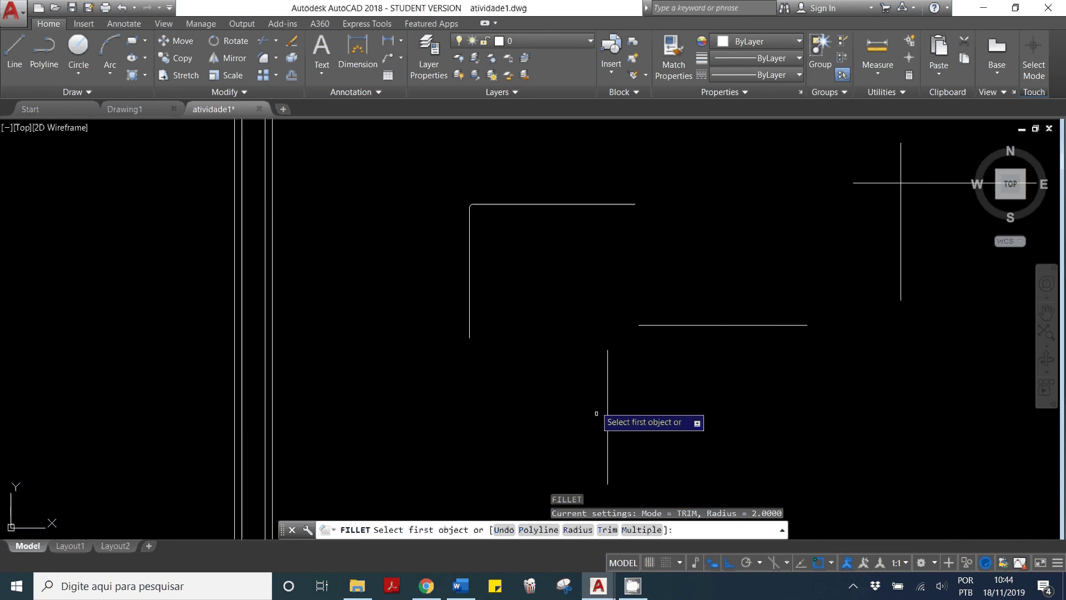
{"action": "left_click", "coordinate": [578, 530]}
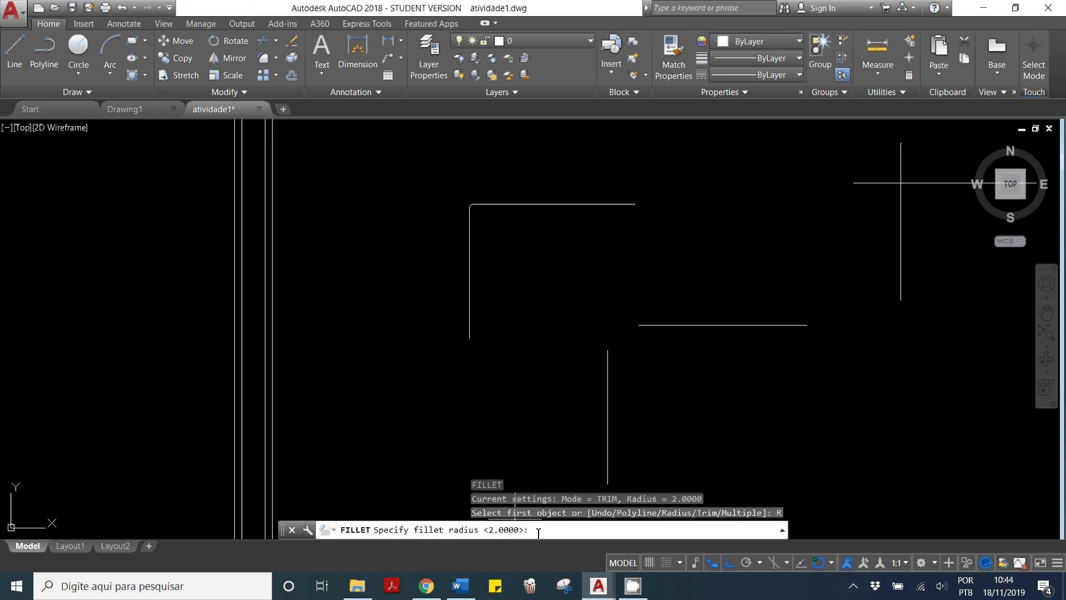
{"action": "type", "text": "0"}
{"action": "key", "text": "Return"}
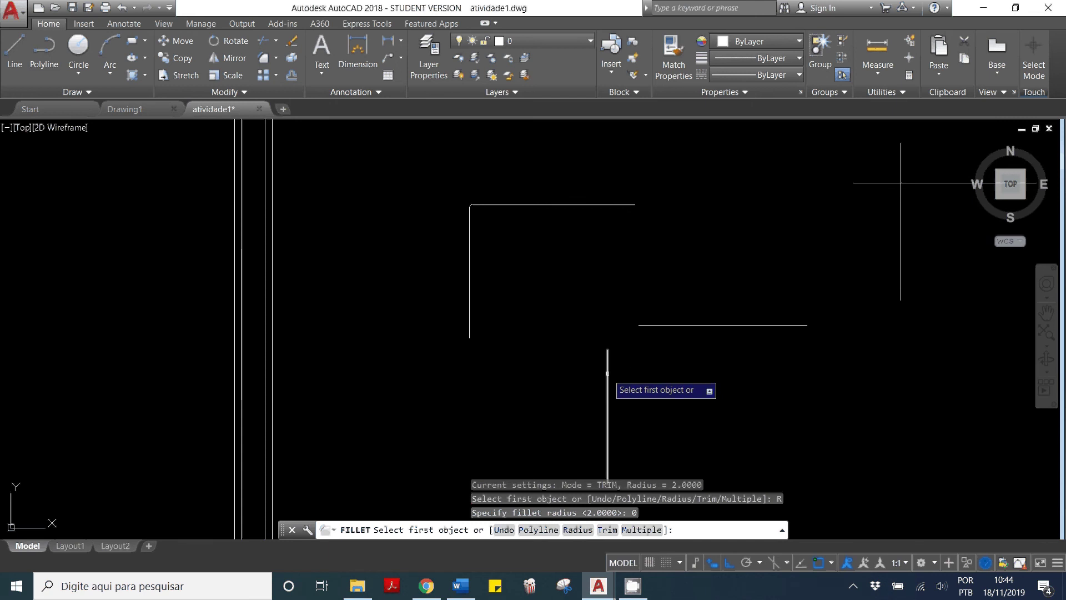
{"action": "left_click", "coordinate": [608, 374]}
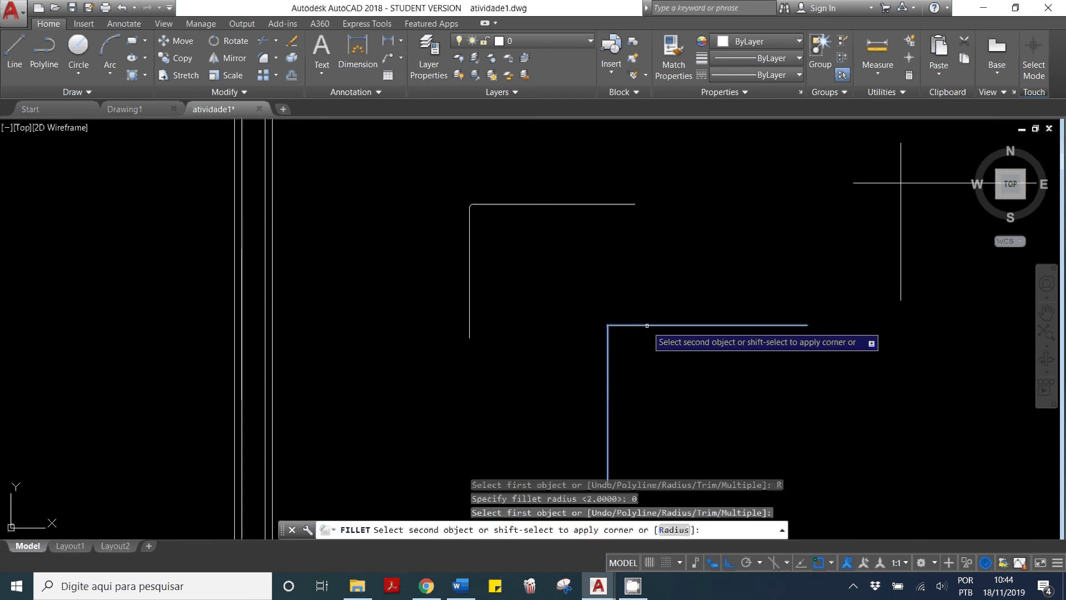
{"action": "left_click", "coordinate": [647, 325]}
{"action": "scroll", "coordinate": [617, 332], "scroll_direction": "up", "scroll_amount": 5}
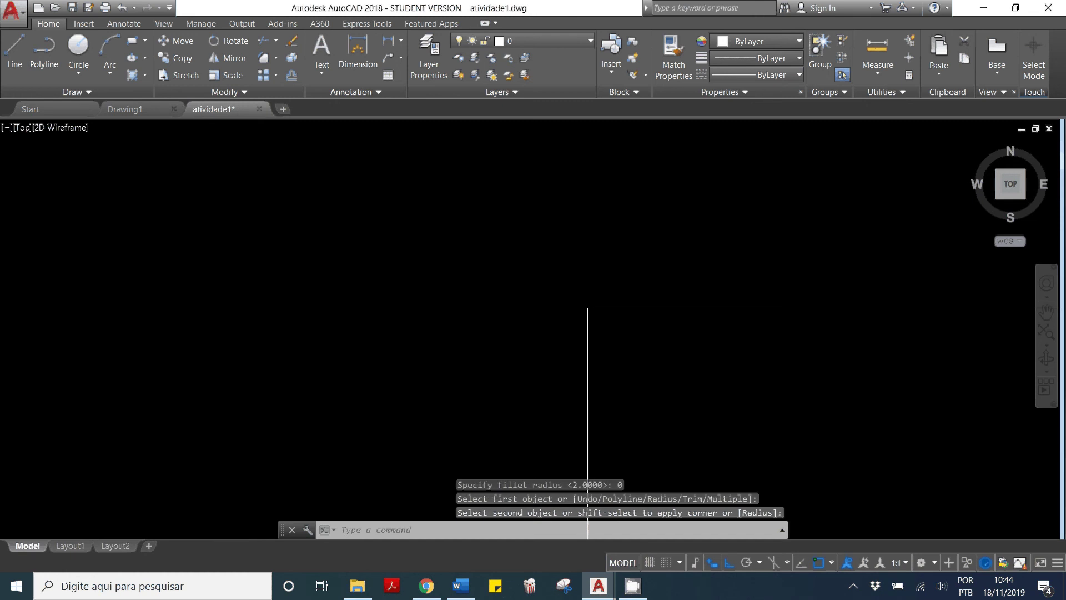
{"action": "scroll", "coordinate": [601, 316], "scroll_direction": "up", "scroll_amount": 3}
{"action": "scroll", "coordinate": [592, 307], "scroll_direction": "up", "scroll_amount": 2}
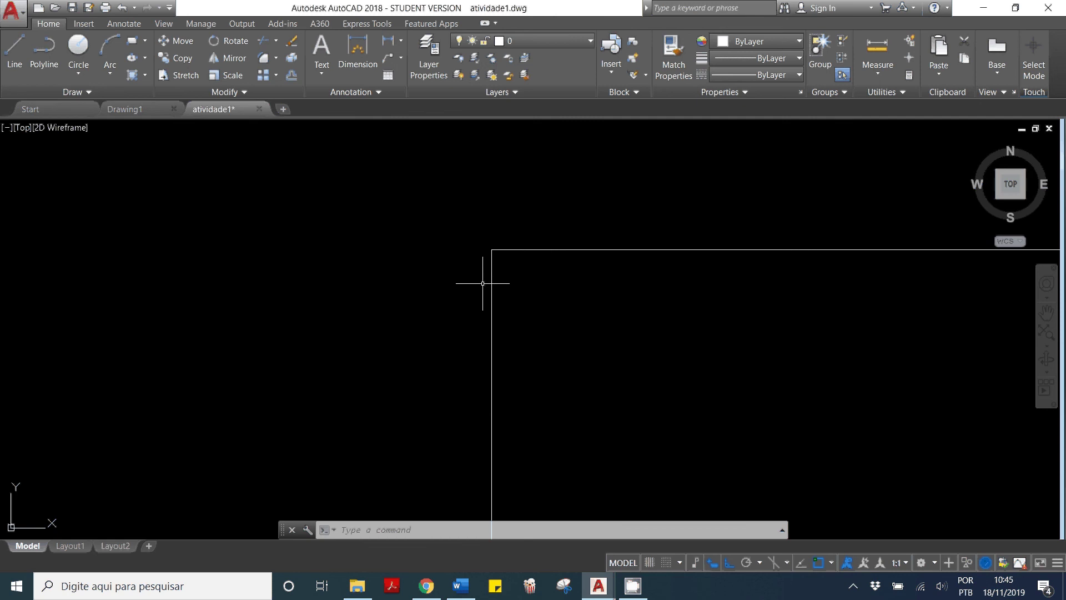
{"action": "scroll", "coordinate": [493, 281], "scroll_direction": "down", "scroll_amount": 2}
{"action": "scroll", "coordinate": [497, 286], "scroll_direction": "down", "scroll_amount": 3}
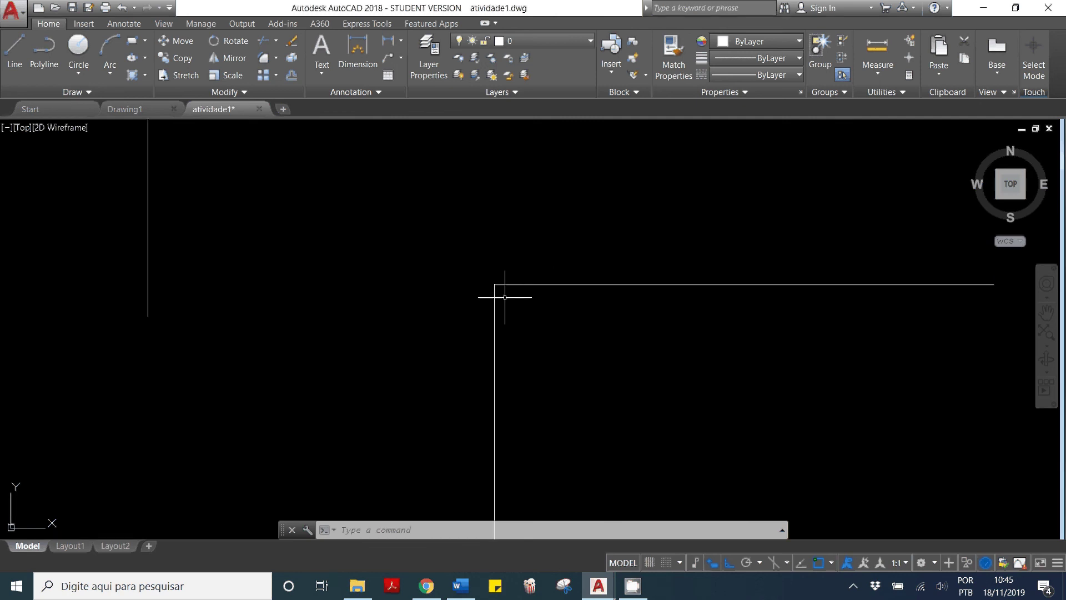
{"action": "scroll", "coordinate": [699, 207], "scroll_direction": "up", "scroll_amount": 2}
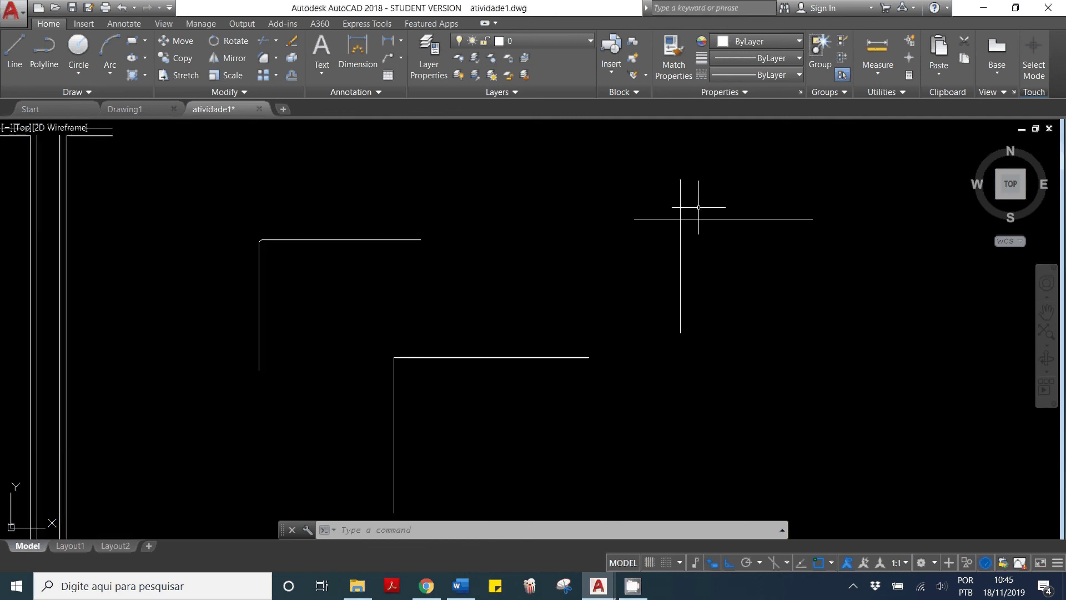
Fillet the lower and right arms of the second crossing pair with a 3-unit radius and inspect the rounded corner.
{"action": "type", "text": "F"}
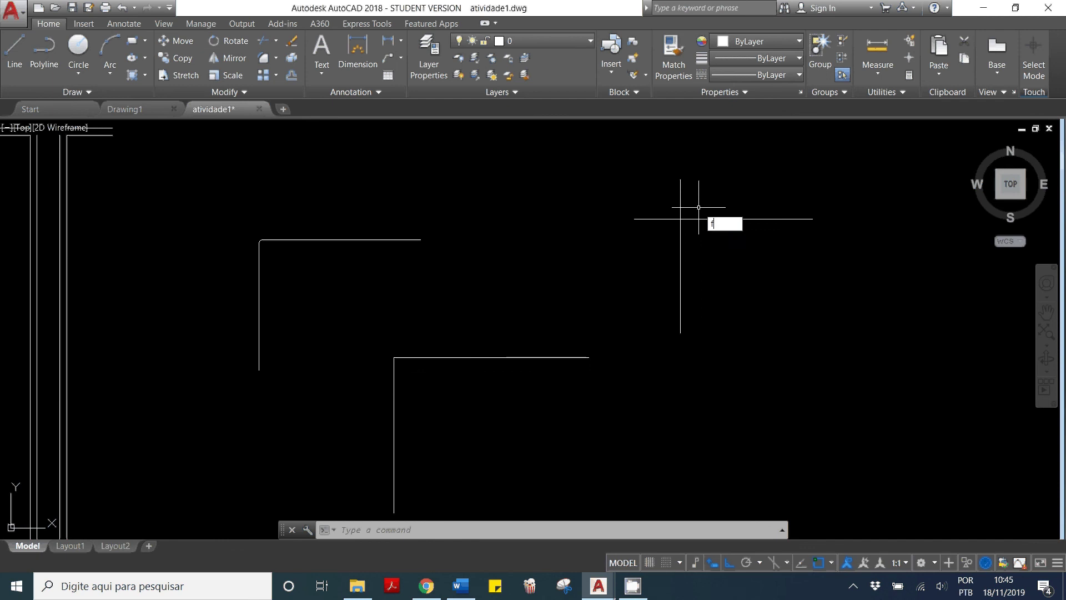
{"action": "key", "text": "Return"}
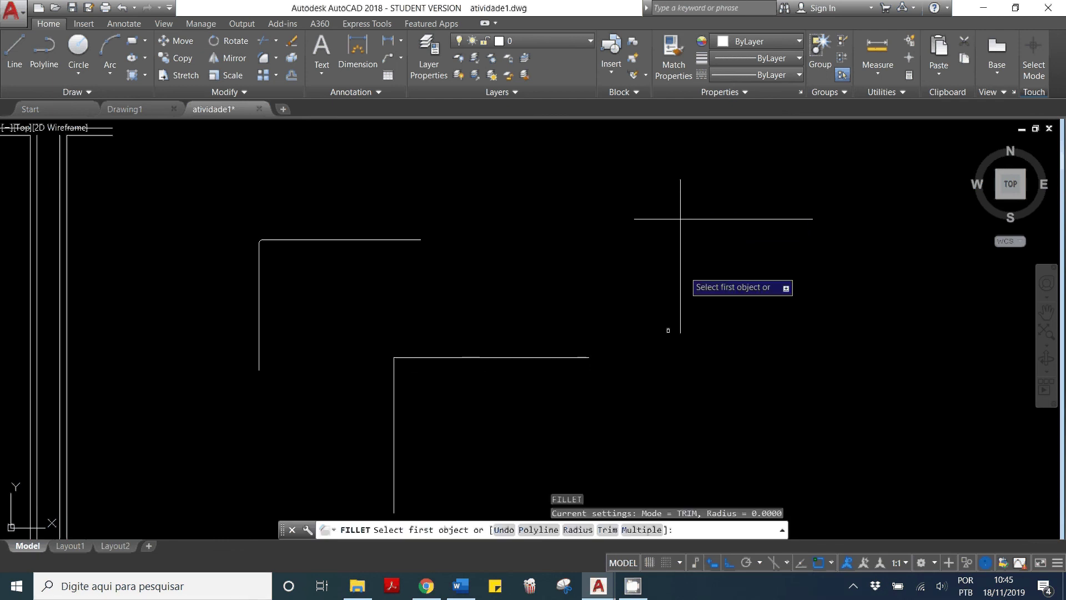
{"action": "left_click", "coordinate": [577, 529]}
{"action": "type", "text": "3"}
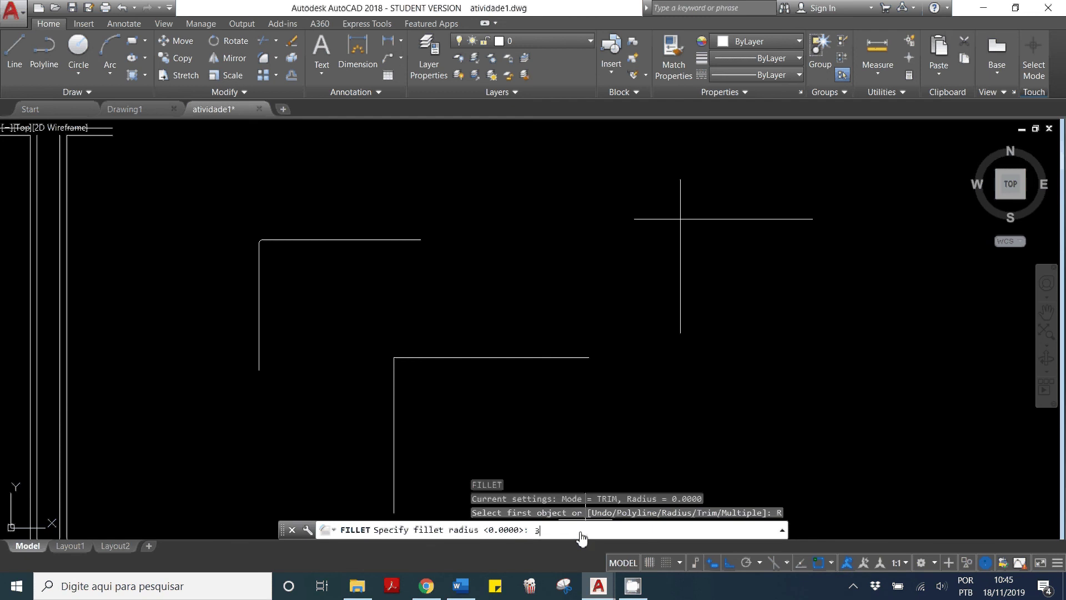
{"action": "key", "text": "Return"}
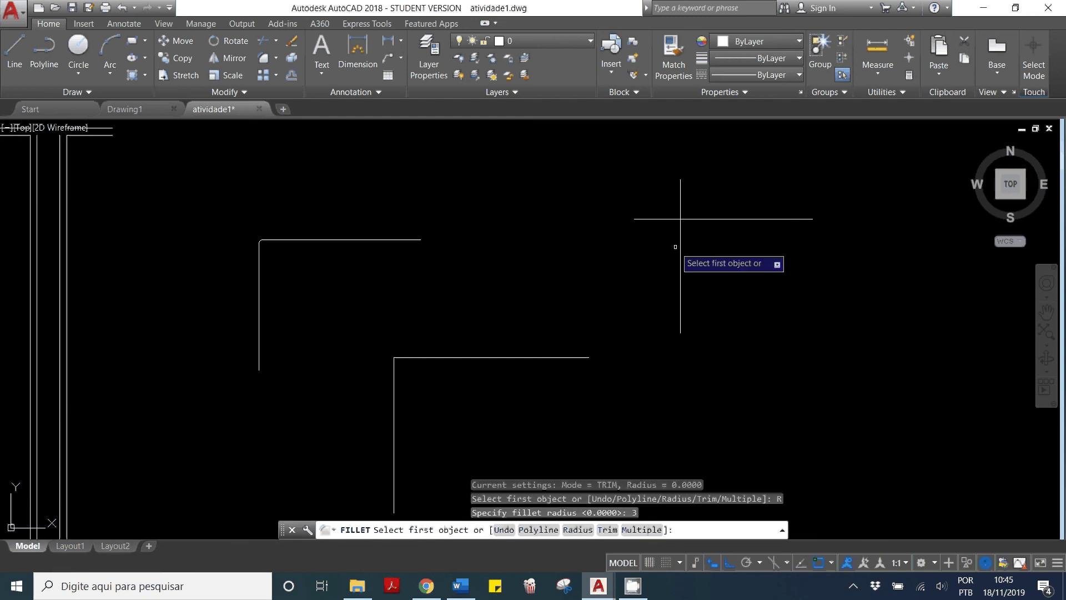
{"action": "left_click", "coordinate": [680, 242]}
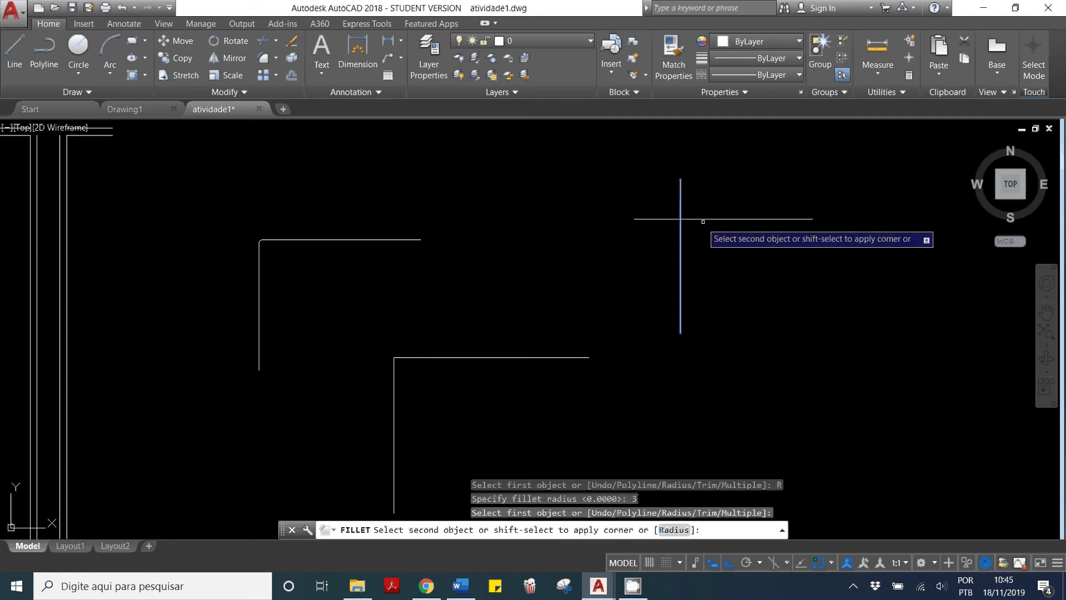
{"action": "left_click", "coordinate": [705, 220]}
{"action": "scroll", "coordinate": [689, 211], "scroll_direction": "up", "scroll_amount": 2}
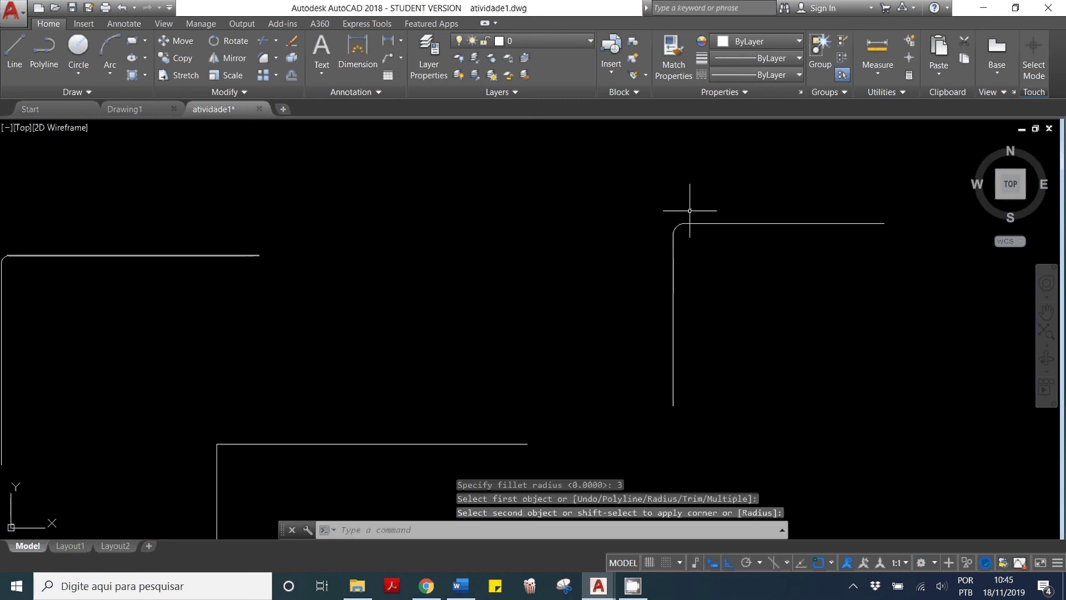
{"action": "scroll", "coordinate": [683, 222], "scroll_direction": "up", "scroll_amount": 5}
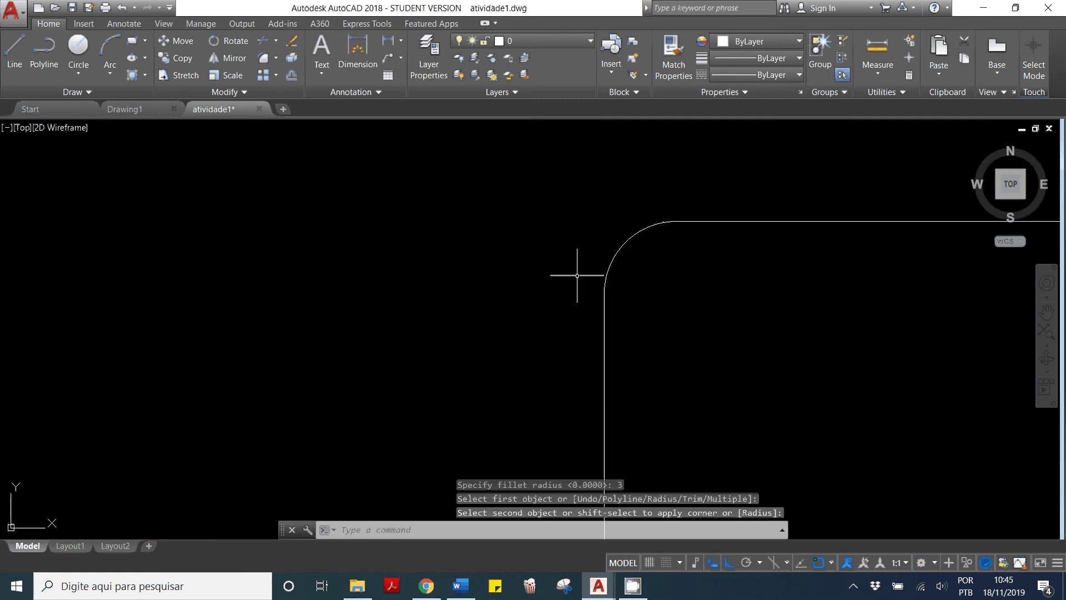
At the block's upper-right street intersection, fillet the inner street lines at both east corners with the 3-unit radius.
{"action": "scroll", "coordinate": [655, 231], "scroll_direction": "down", "scroll_amount": 5}
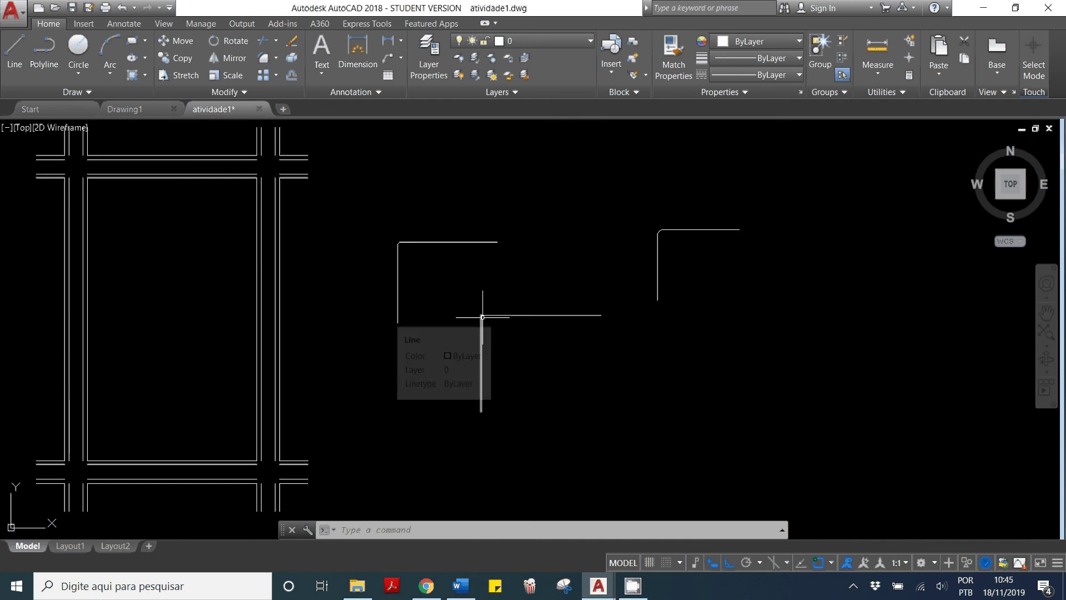
{"action": "scroll", "coordinate": [614, 333], "scroll_direction": "down", "scroll_amount": 3}
{"action": "scroll", "coordinate": [388, 219], "scroll_direction": "up", "scroll_amount": 5}
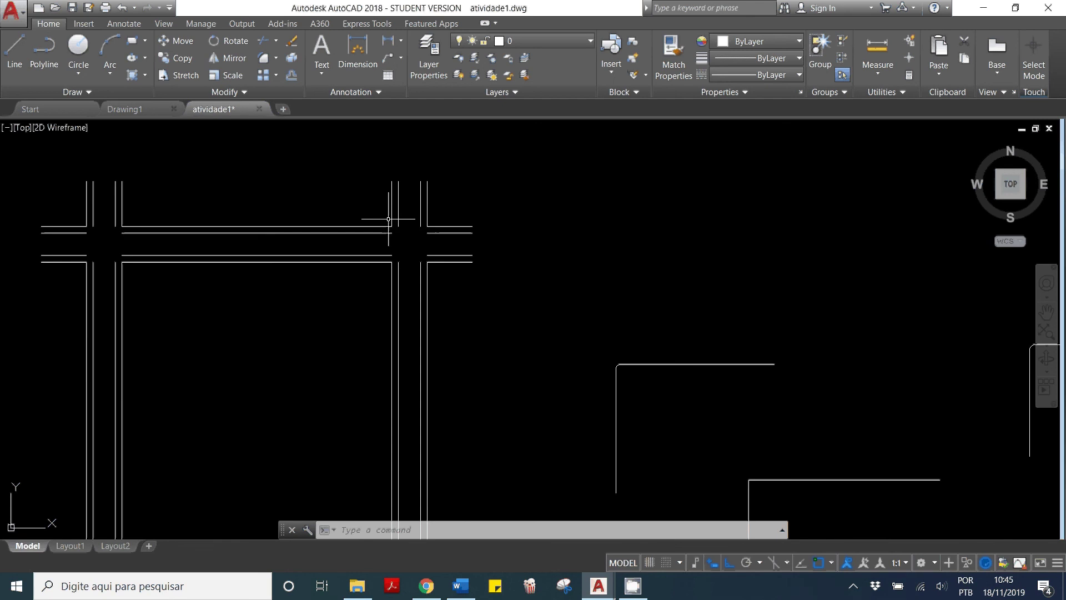
{"action": "scroll", "coordinate": [390, 223], "scroll_direction": "up", "scroll_amount": 5}
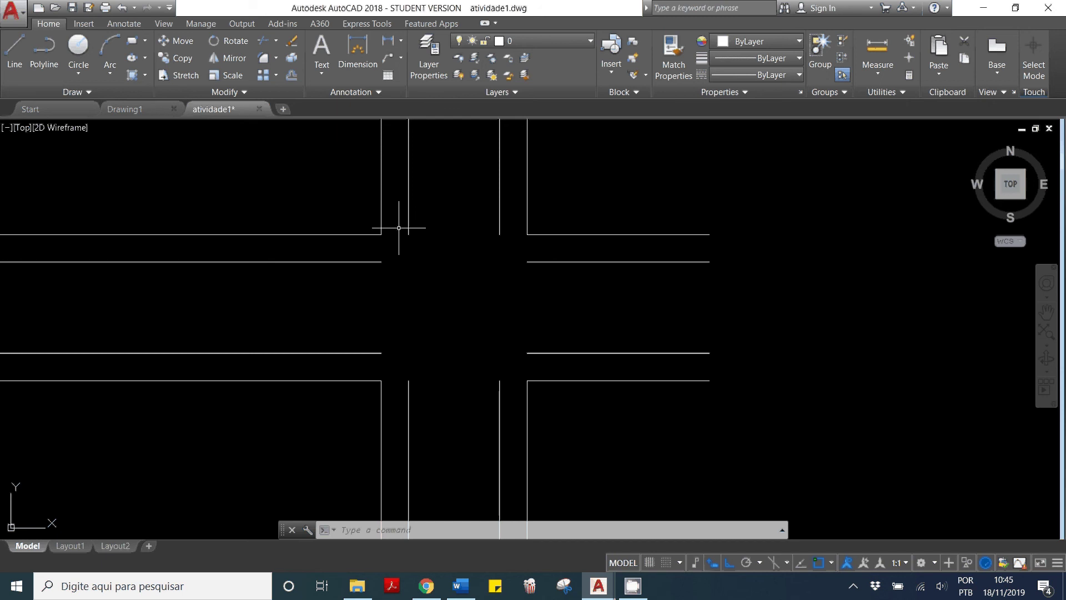
{"action": "type", "text": "f"}
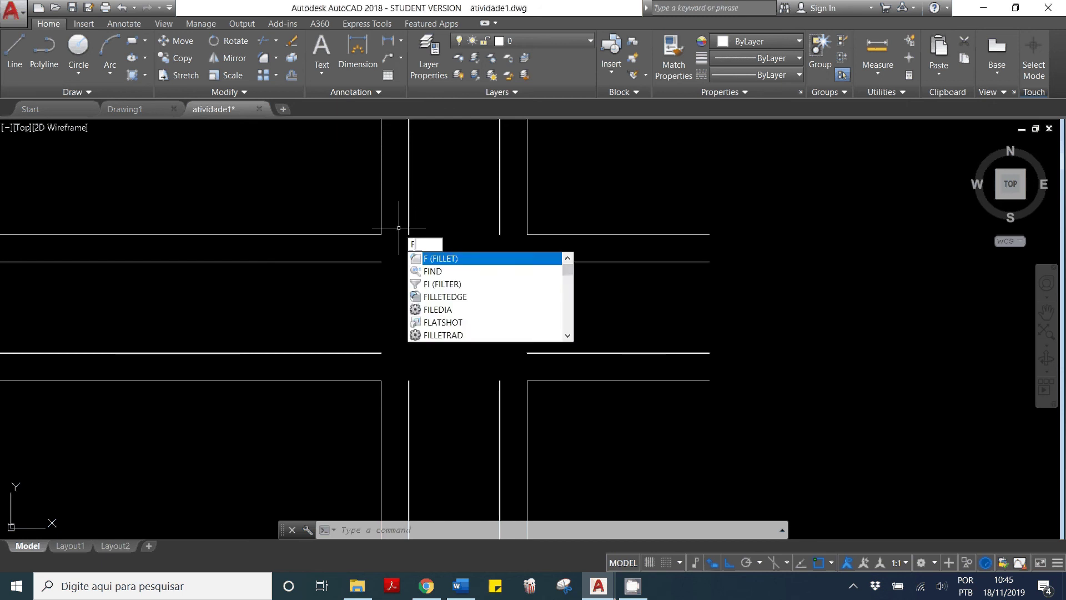
{"action": "key", "text": "Return"}
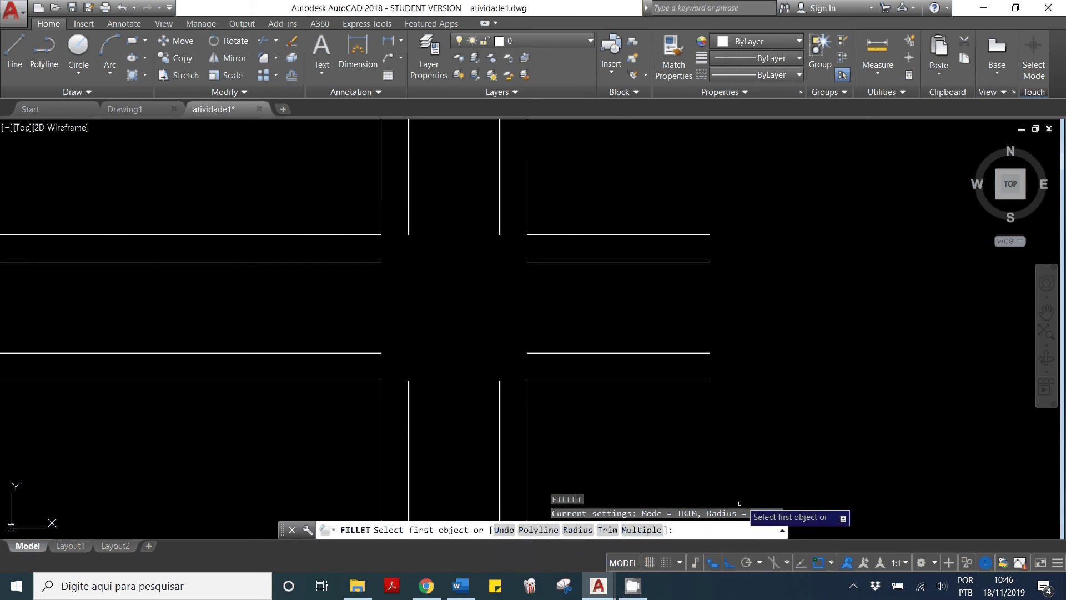
{"action": "left_click", "coordinate": [501, 198]}
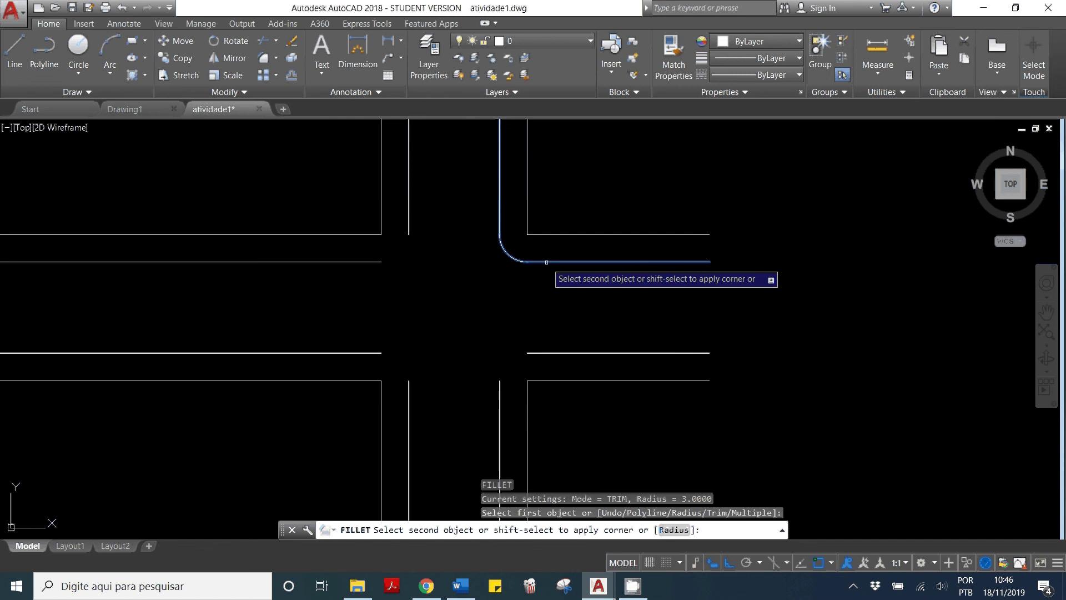
{"action": "left_click", "coordinate": [547, 262]}
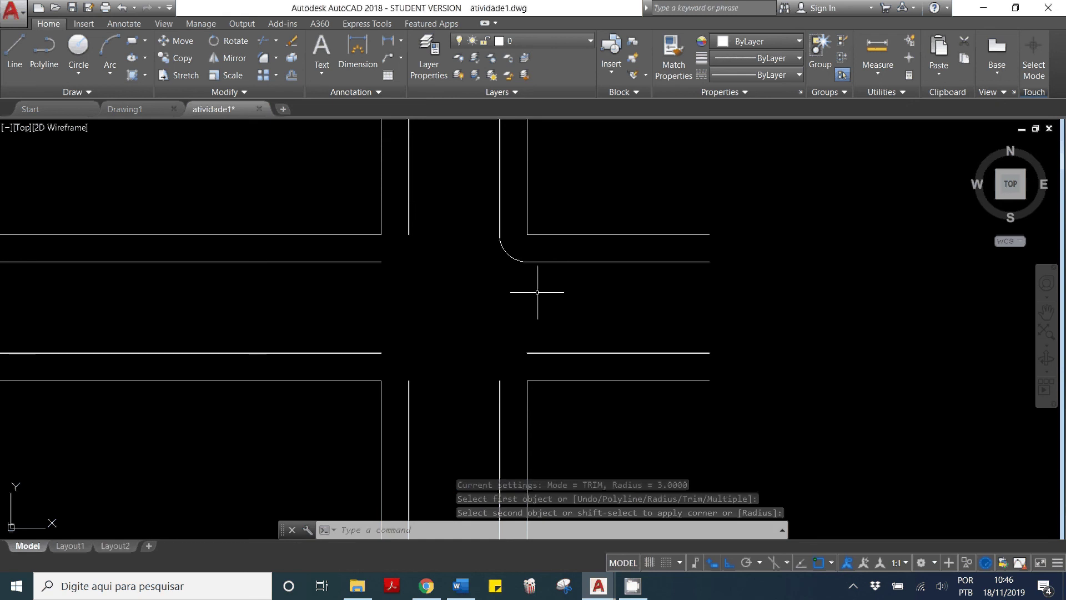
{"action": "key", "text": "Return"}
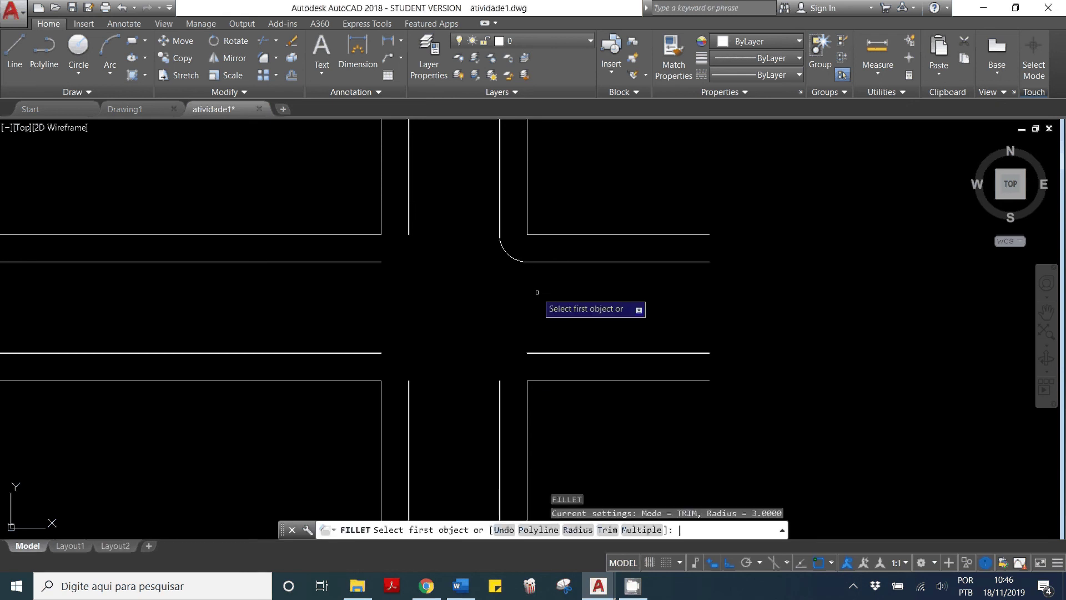
{"action": "left_click", "coordinate": [500, 389]}
{"action": "left_click", "coordinate": [533, 353]}
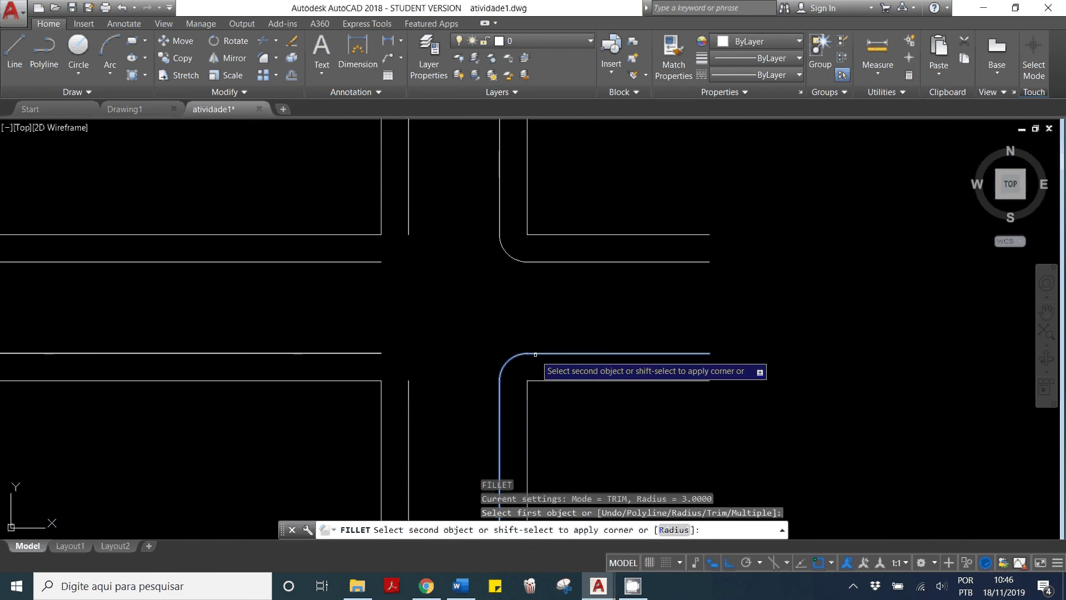
Round both west corners of the same intersection by filleting their inner street lines with the 3-unit radius.
{"action": "key", "text": "Return"}
{"action": "left_click", "coordinate": [374, 262]}
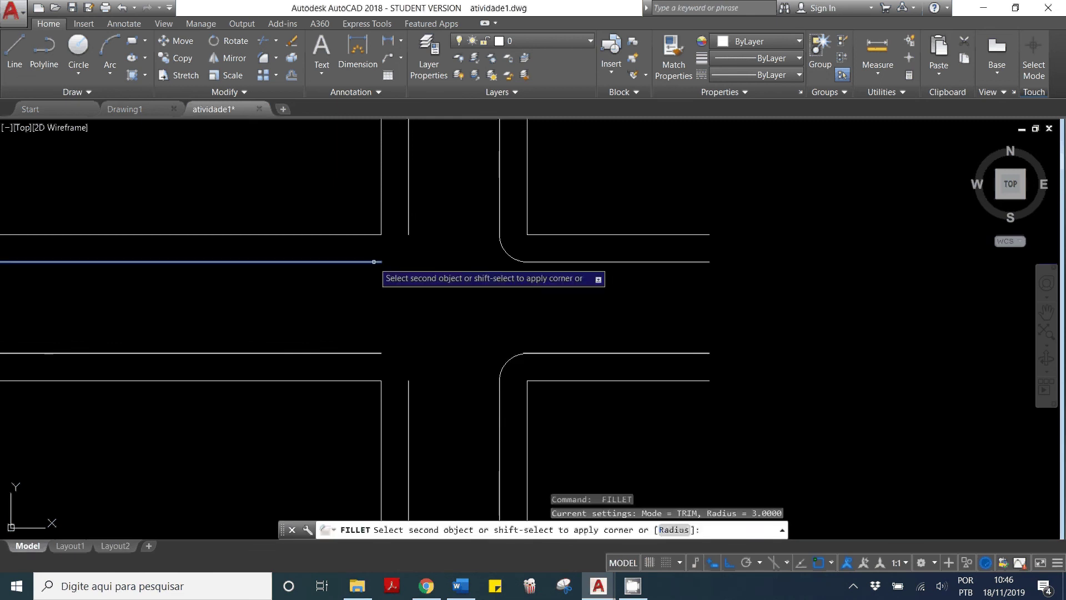
{"action": "left_click", "coordinate": [409, 223]}
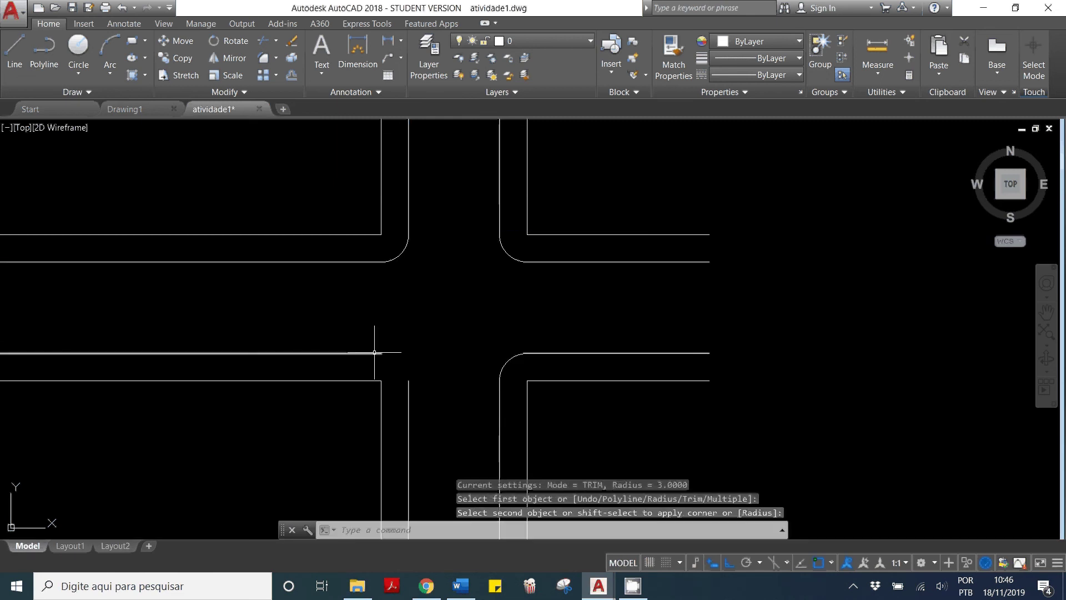
{"action": "key", "text": "Return"}
{"action": "left_click", "coordinate": [374, 352]}
{"action": "left_click", "coordinate": [408, 391]}
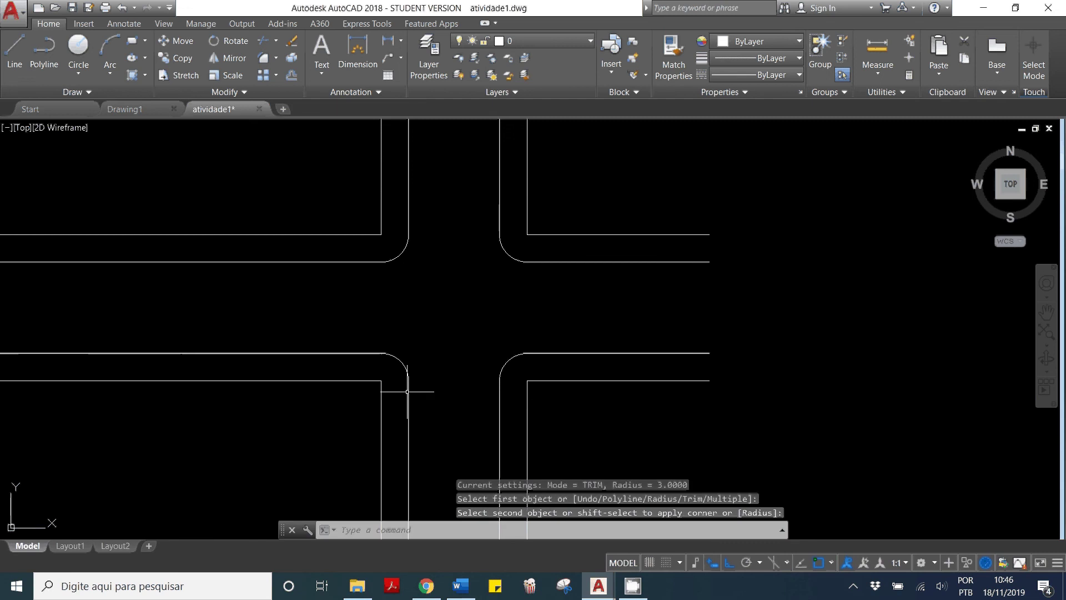
{"action": "left_click", "coordinate": [853, 586]}
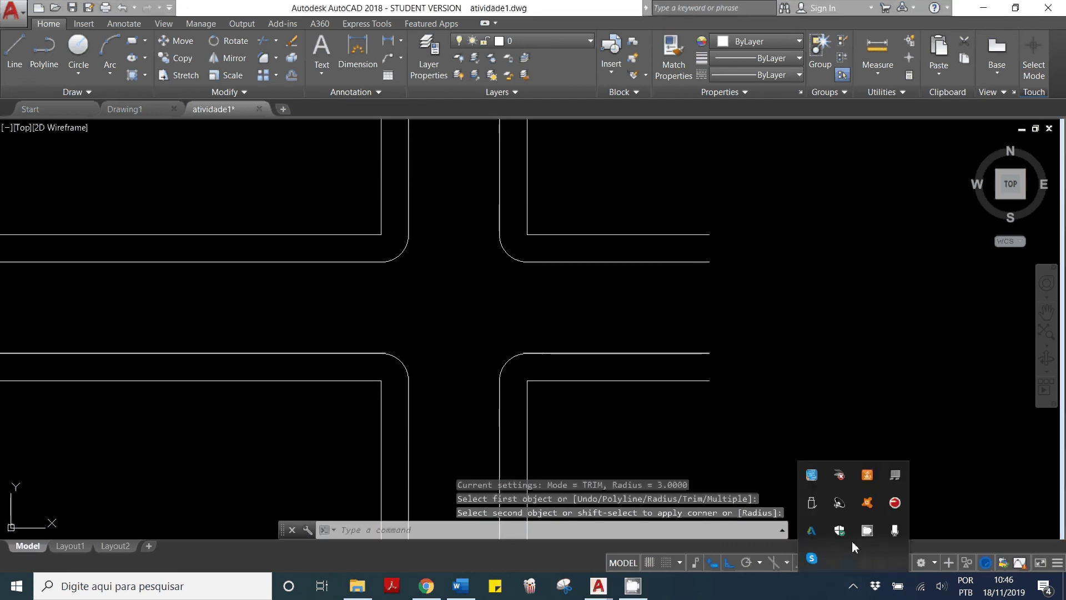